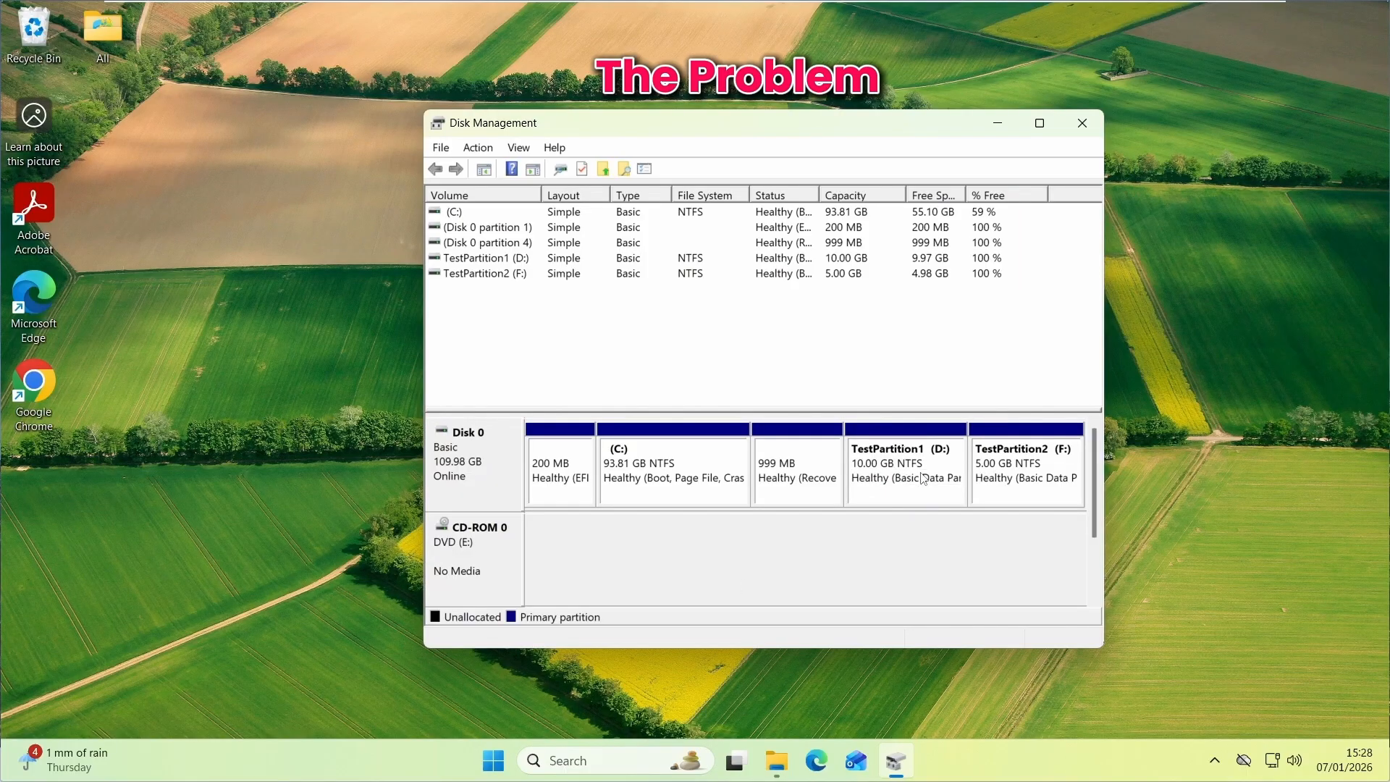
{"action": "right_click", "coordinate": [658, 471]}
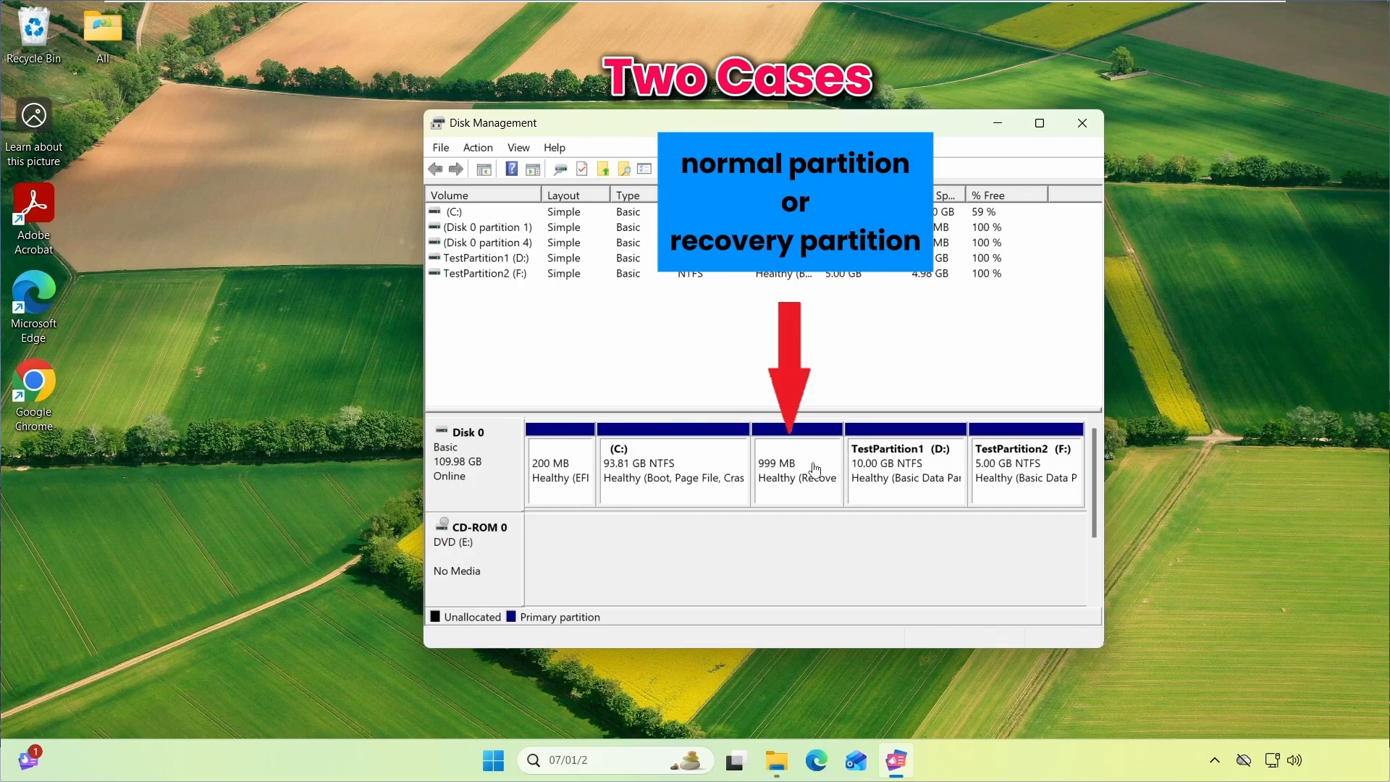
{"action": "left_click", "coordinate": [725, 432]}
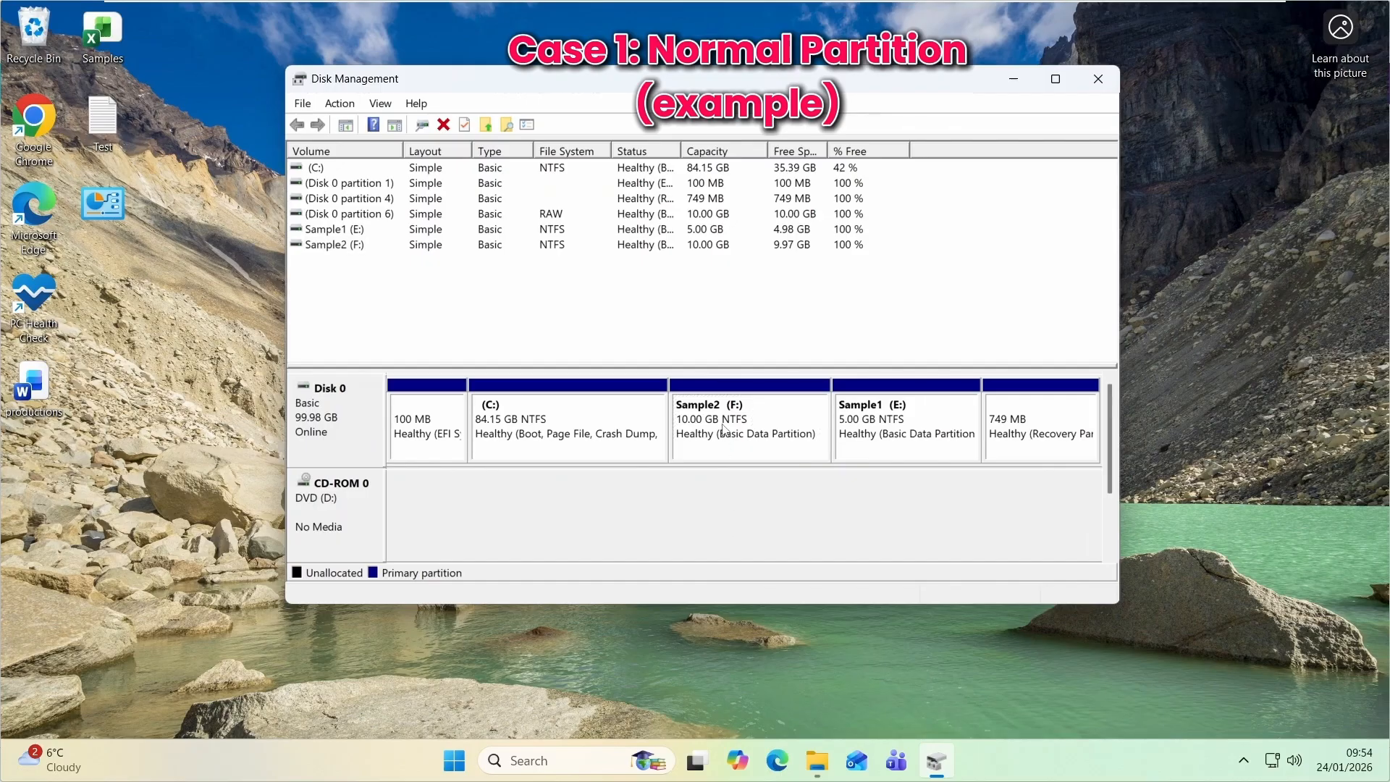
{"action": "right_click", "coordinate": [724, 430]}
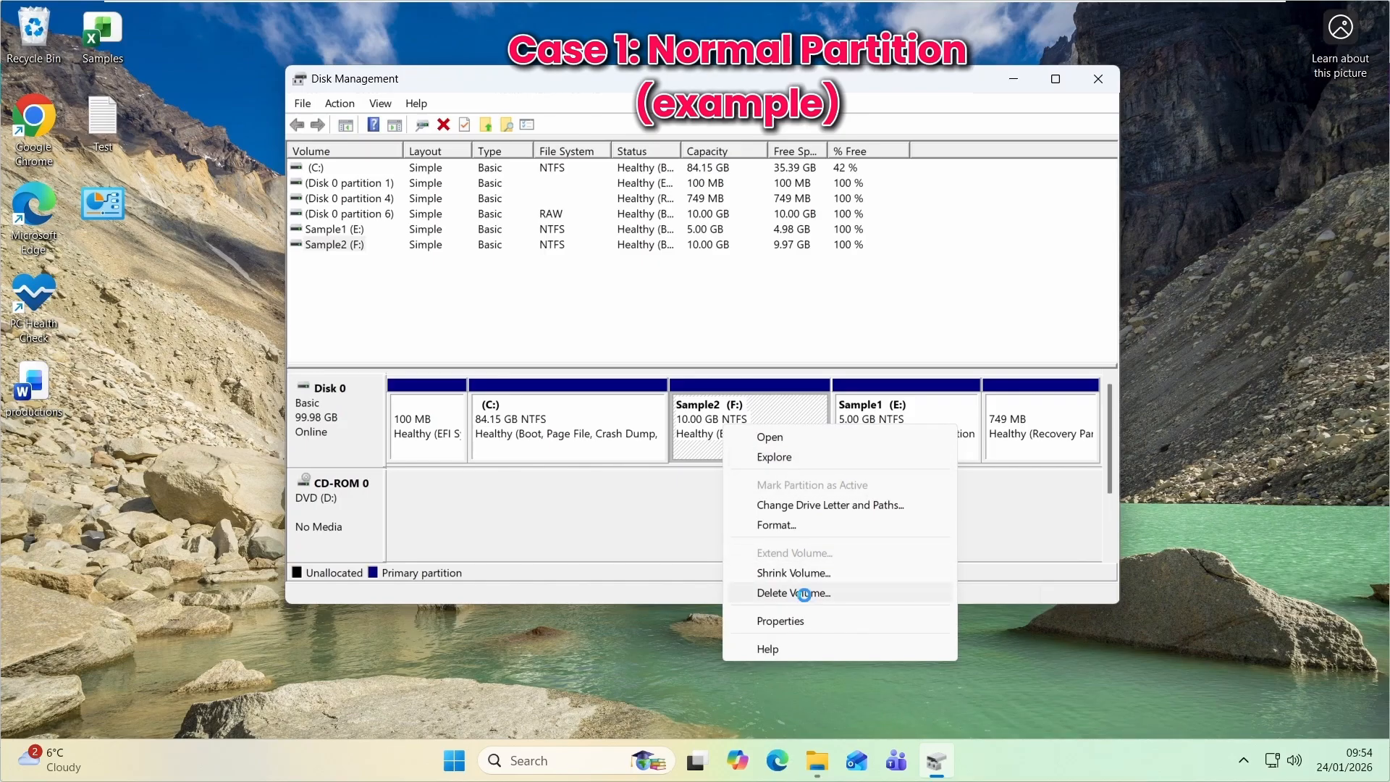
{"action": "left_click", "coordinate": [804, 592]}
{"action": "left_click", "coordinate": [766, 506]}
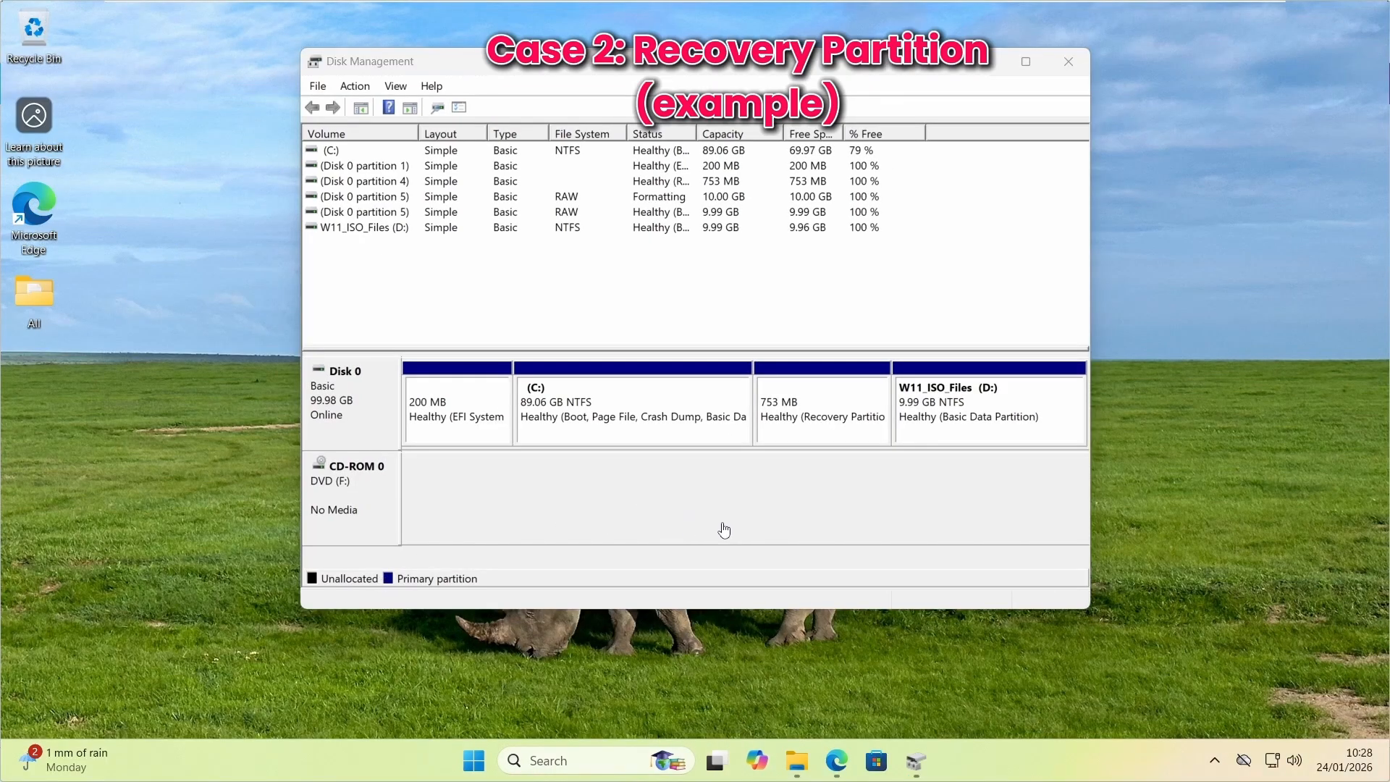
{"action": "right_click", "coordinate": [839, 418]}
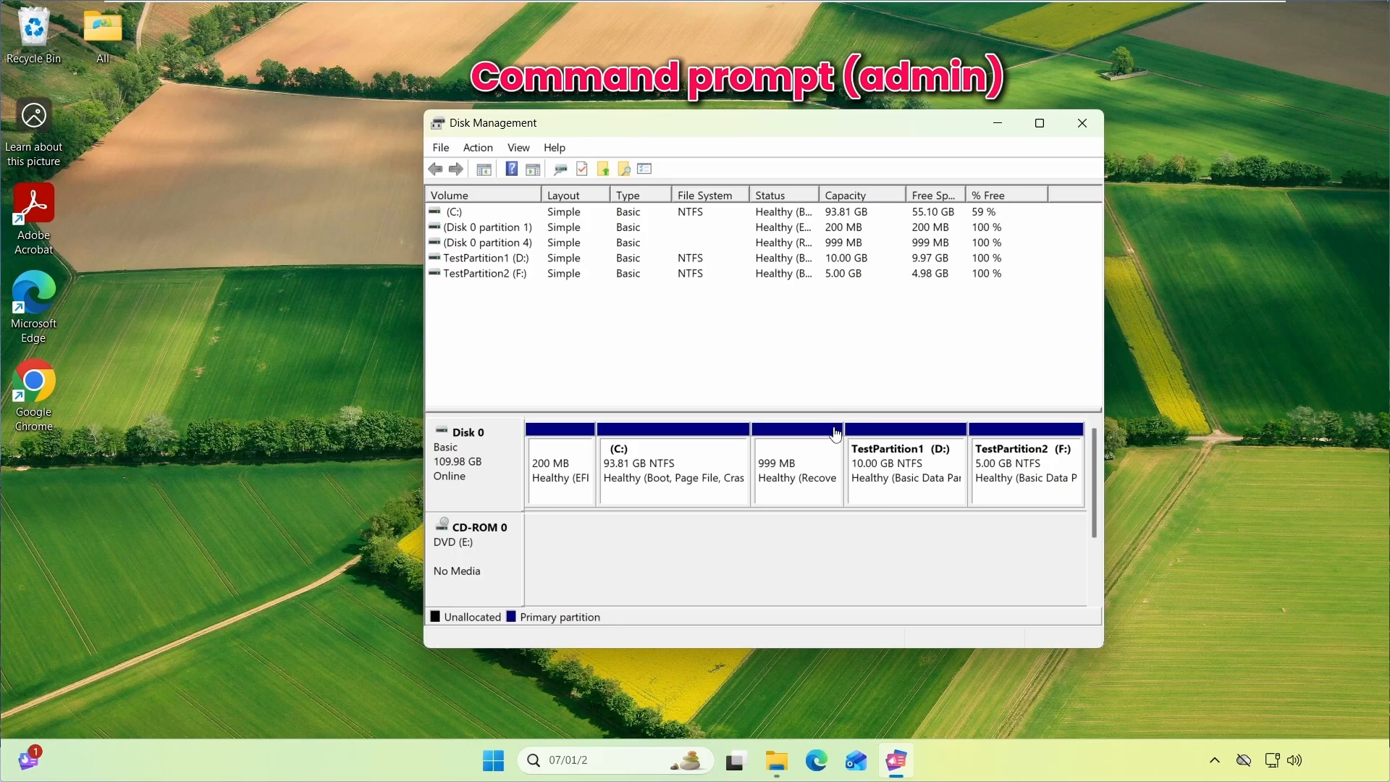
Open Command Prompt as administrator by searching for cmd
{"action": "left_click", "coordinate": [585, 760]}
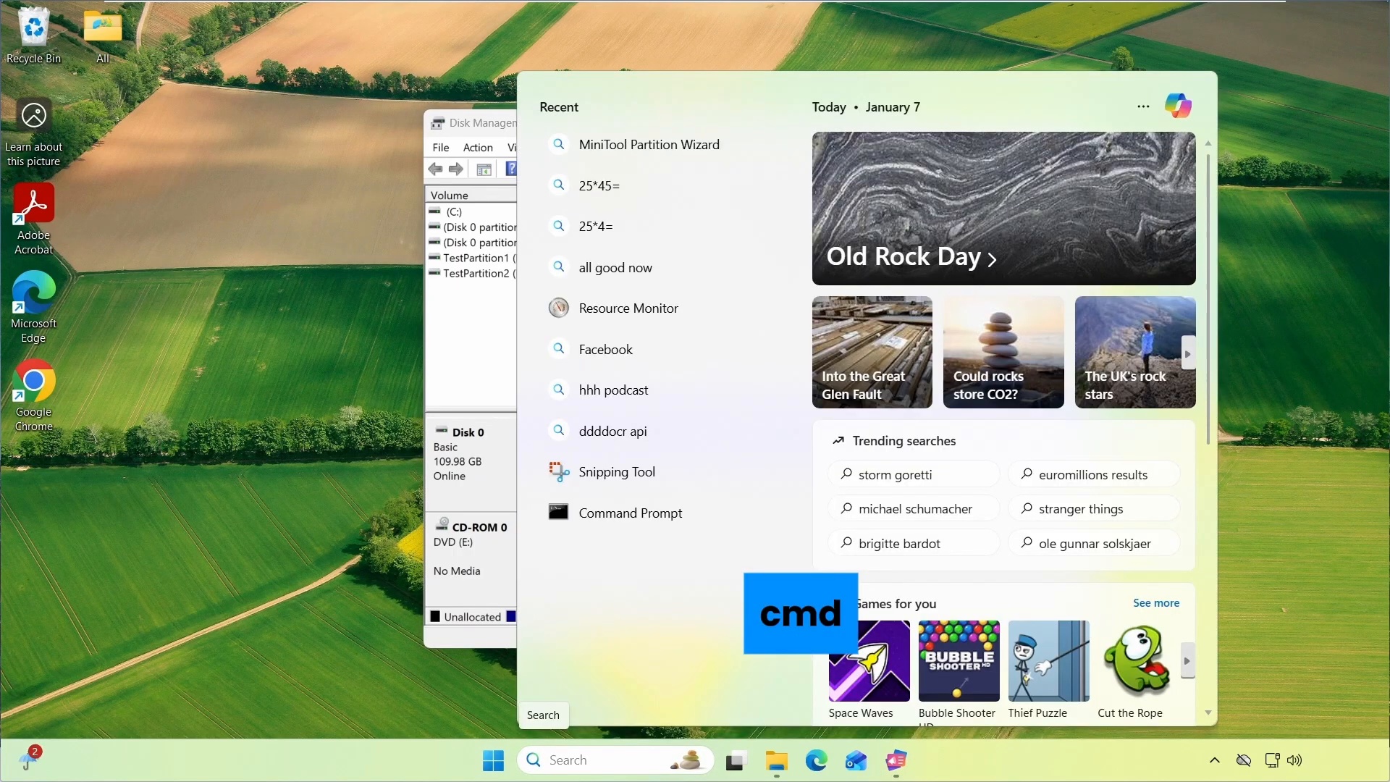
{"action": "type", "text": "cmd"}
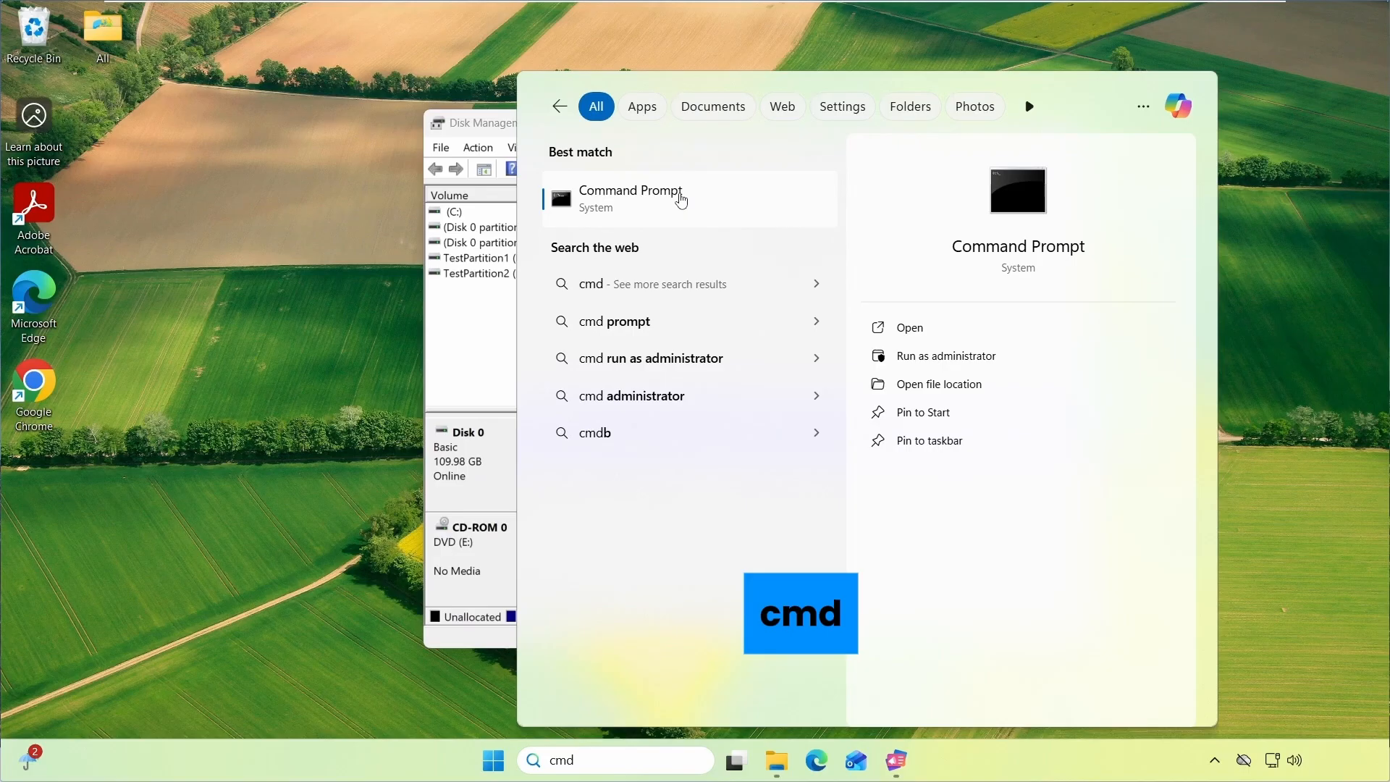
{"action": "right_click", "coordinate": [681, 201]}
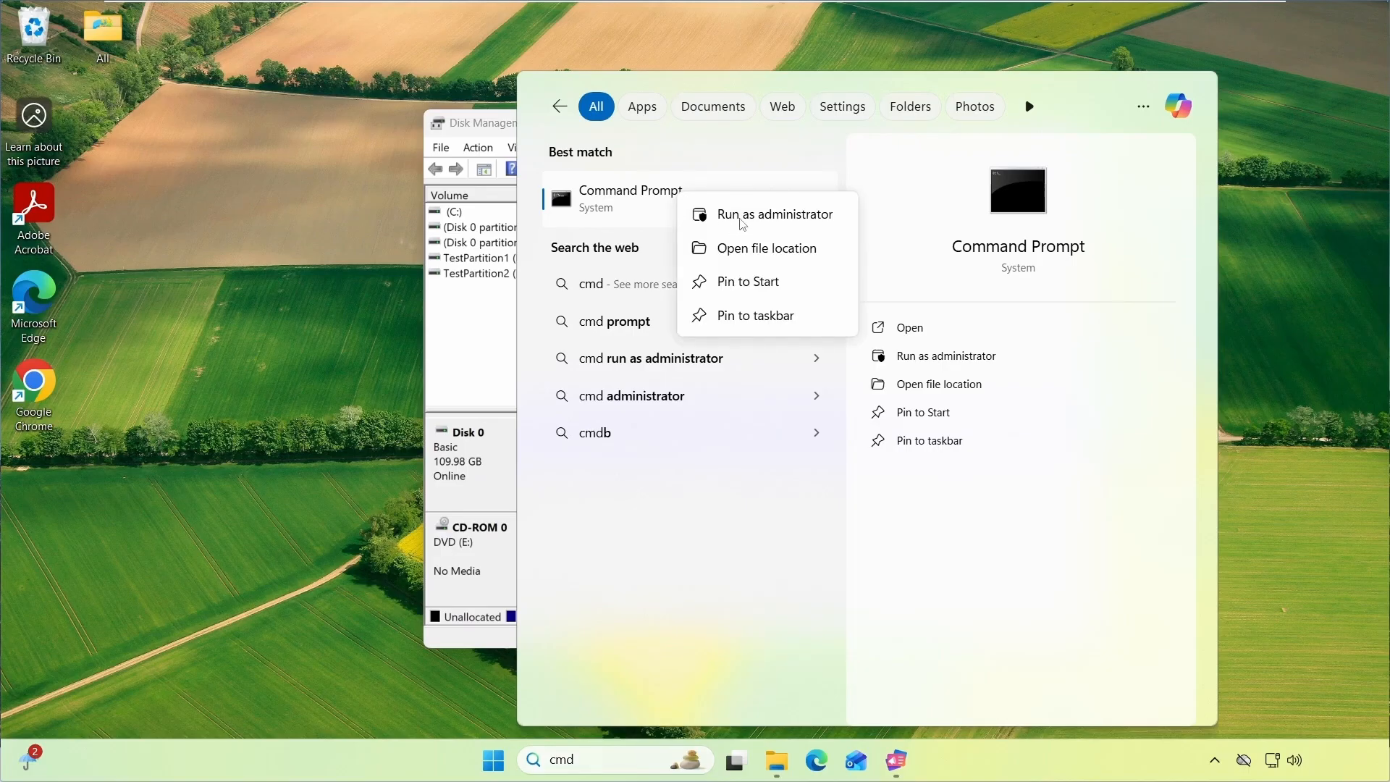
{"action": "left_click", "coordinate": [757, 217]}
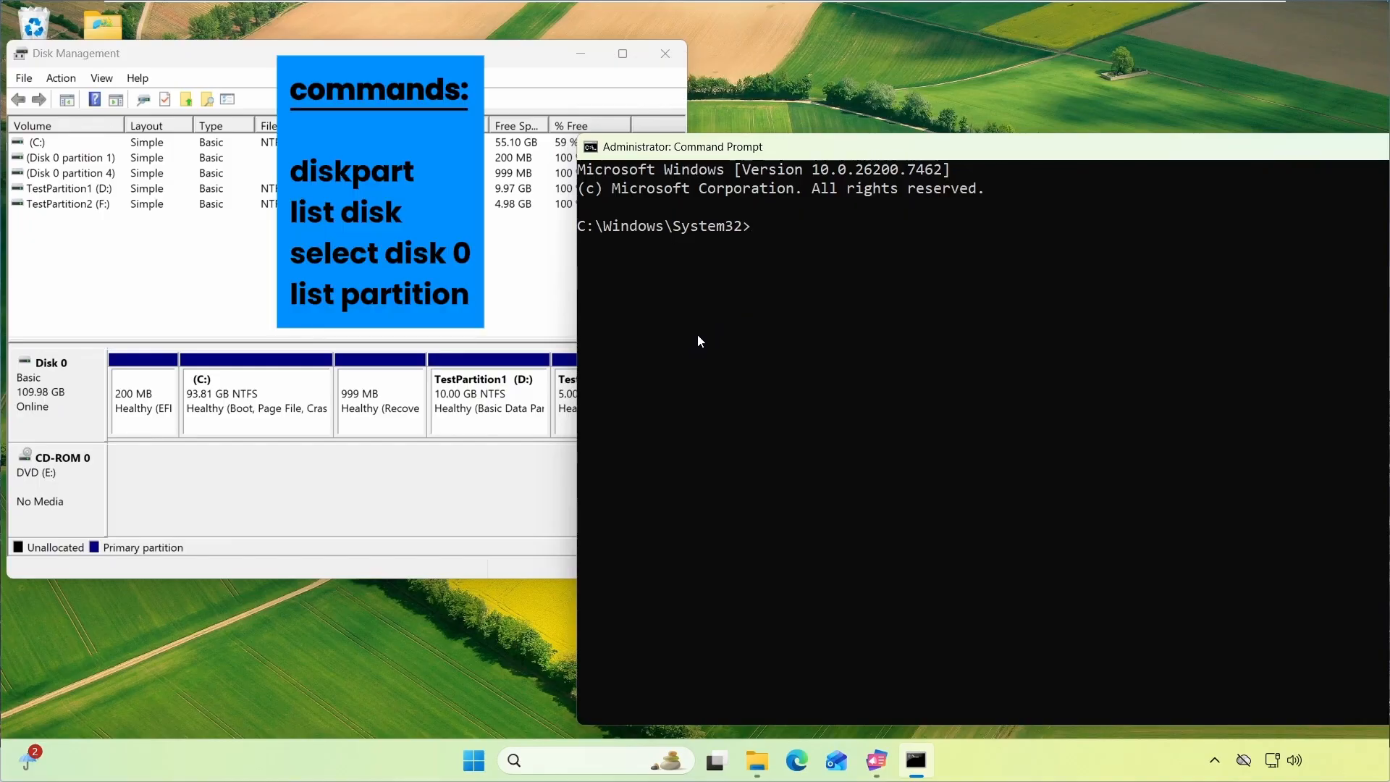
Start diskpart and list the disks
{"action": "type", "text": "diskpart"}
{"action": "key", "text": "Return"}
{"action": "type", "text": "list disk"}
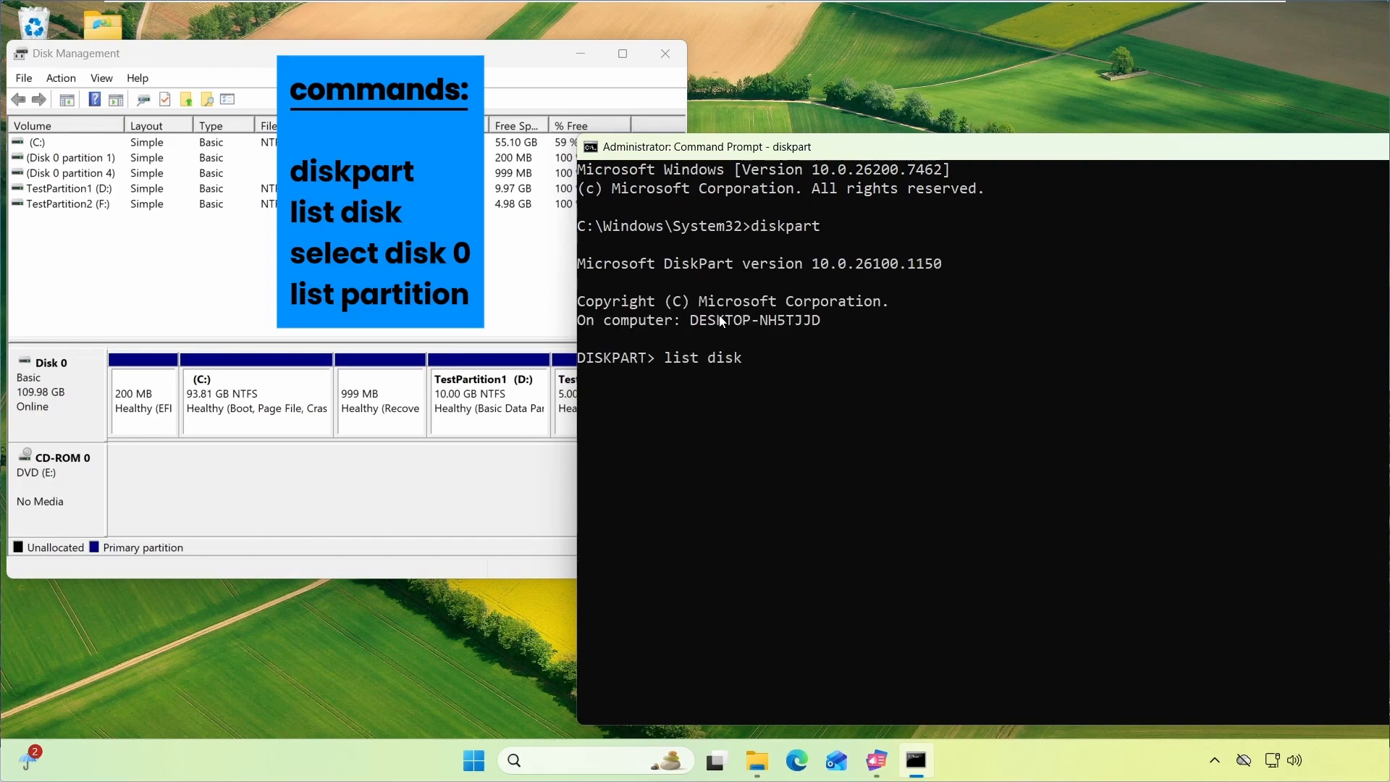
{"action": "key", "text": "Return"}
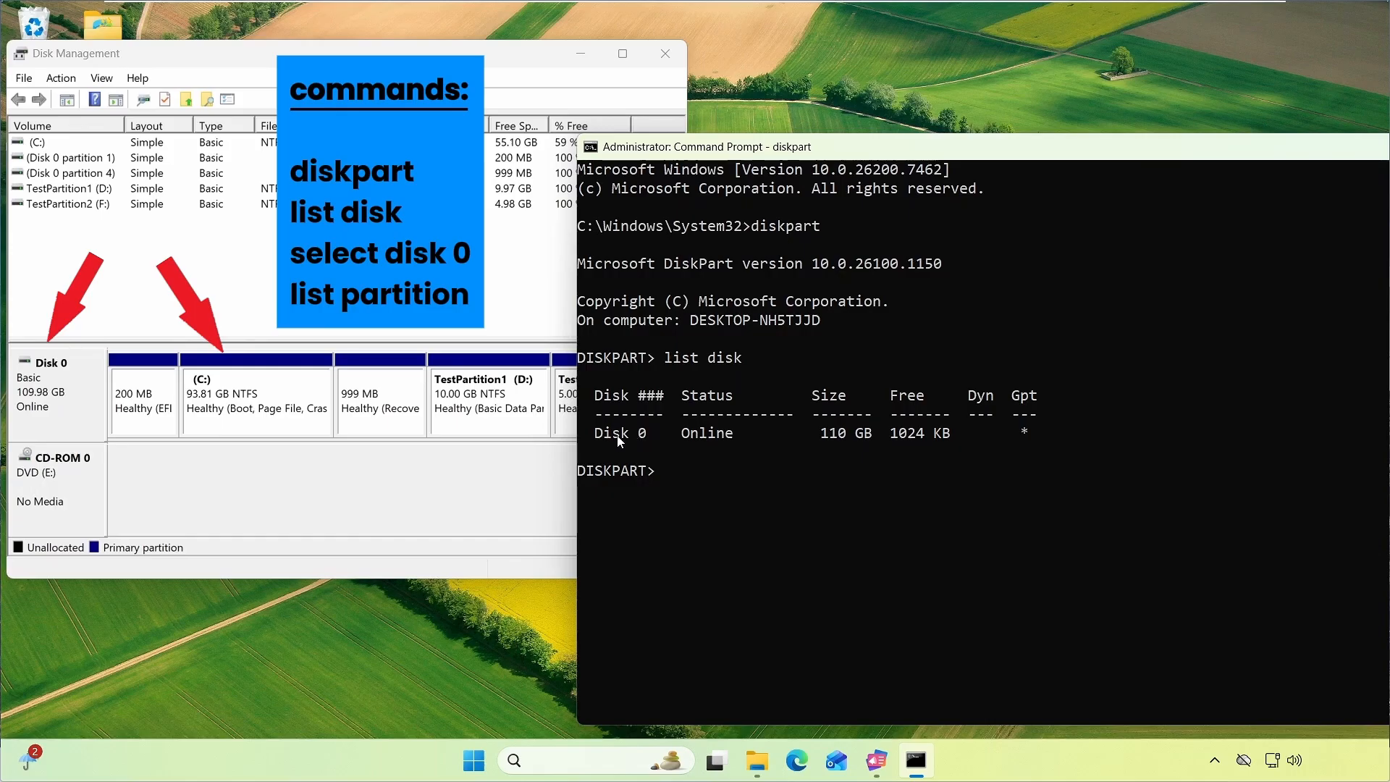
Select disk 0 and list its partitions
{"action": "type", "text": "select dis"}
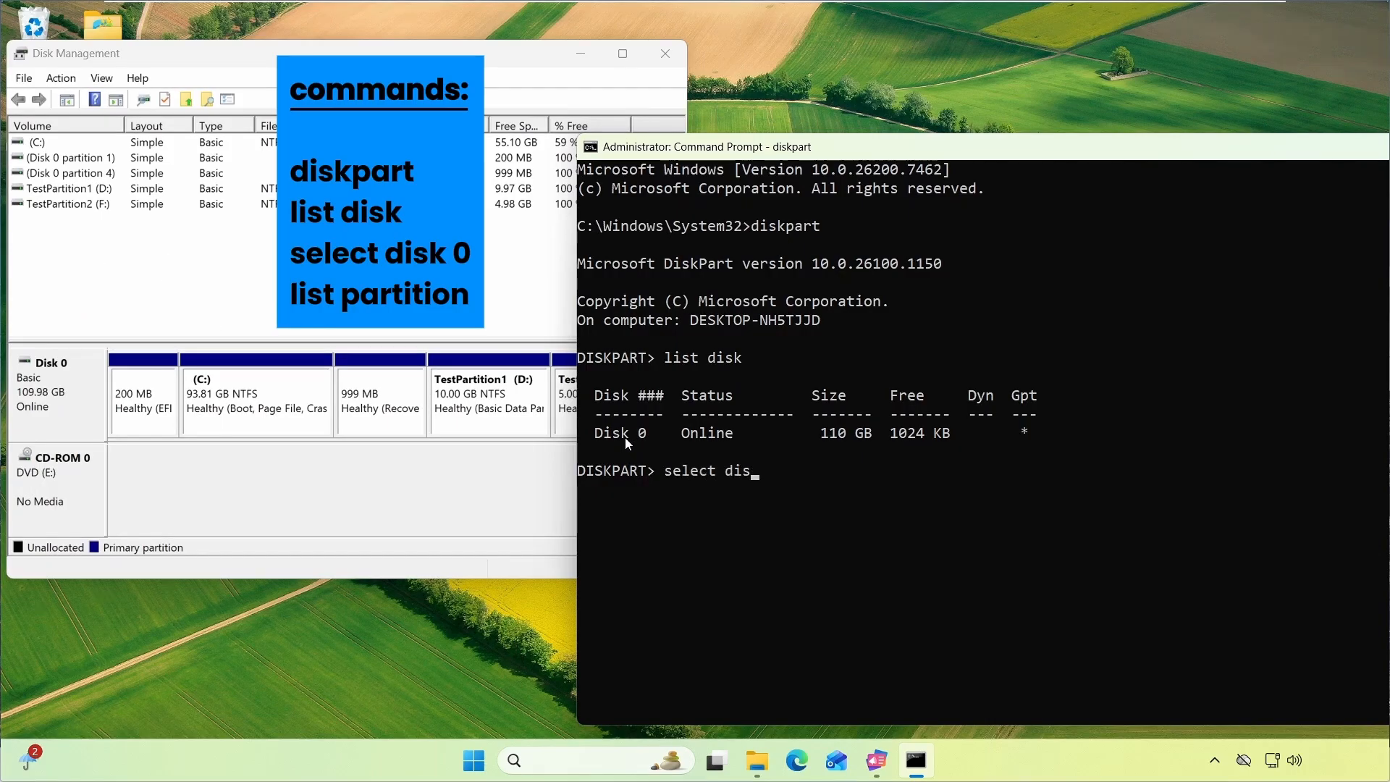
{"action": "type", "text": "k 0"}
{"action": "key", "text": "Return"}
{"action": "type", "text": "list"}
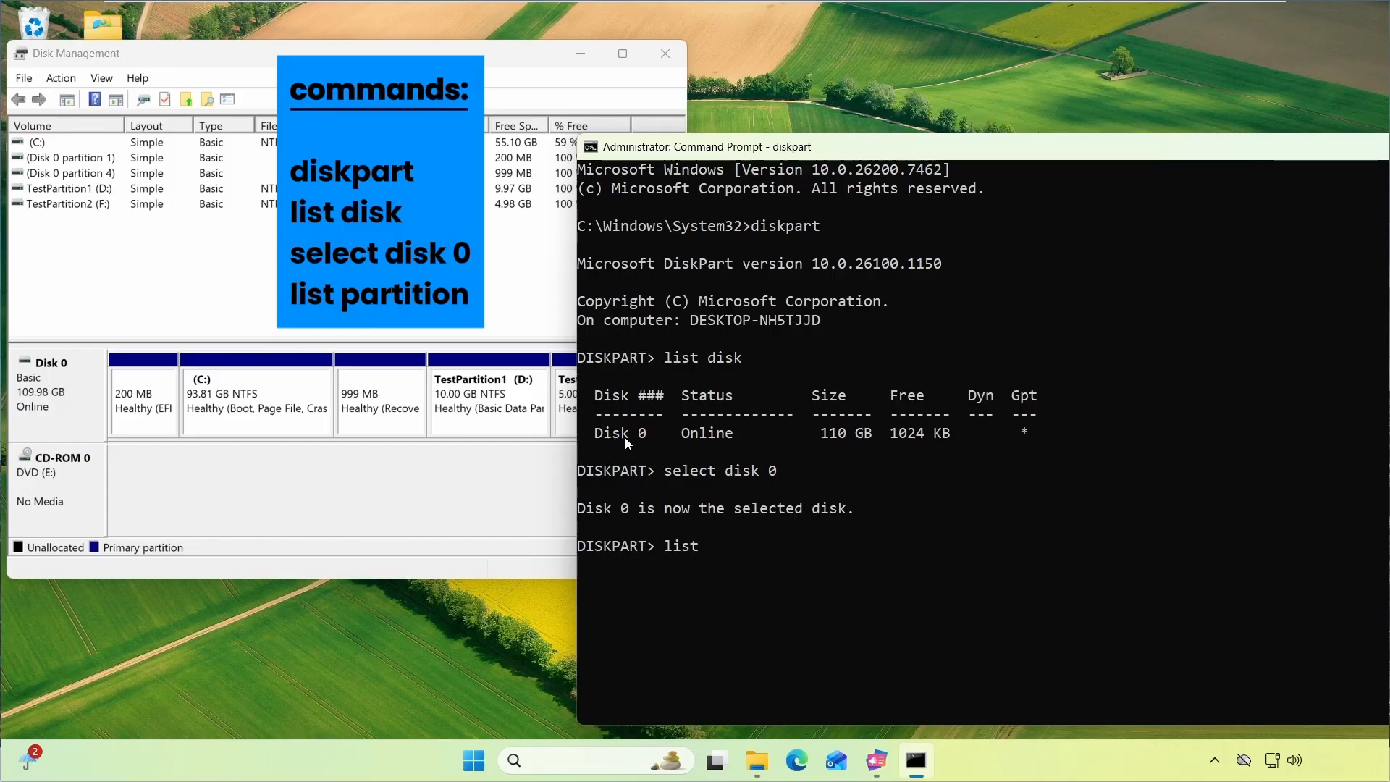
{"action": "type", "text": " partition"}
{"action": "key", "text": "Return"}
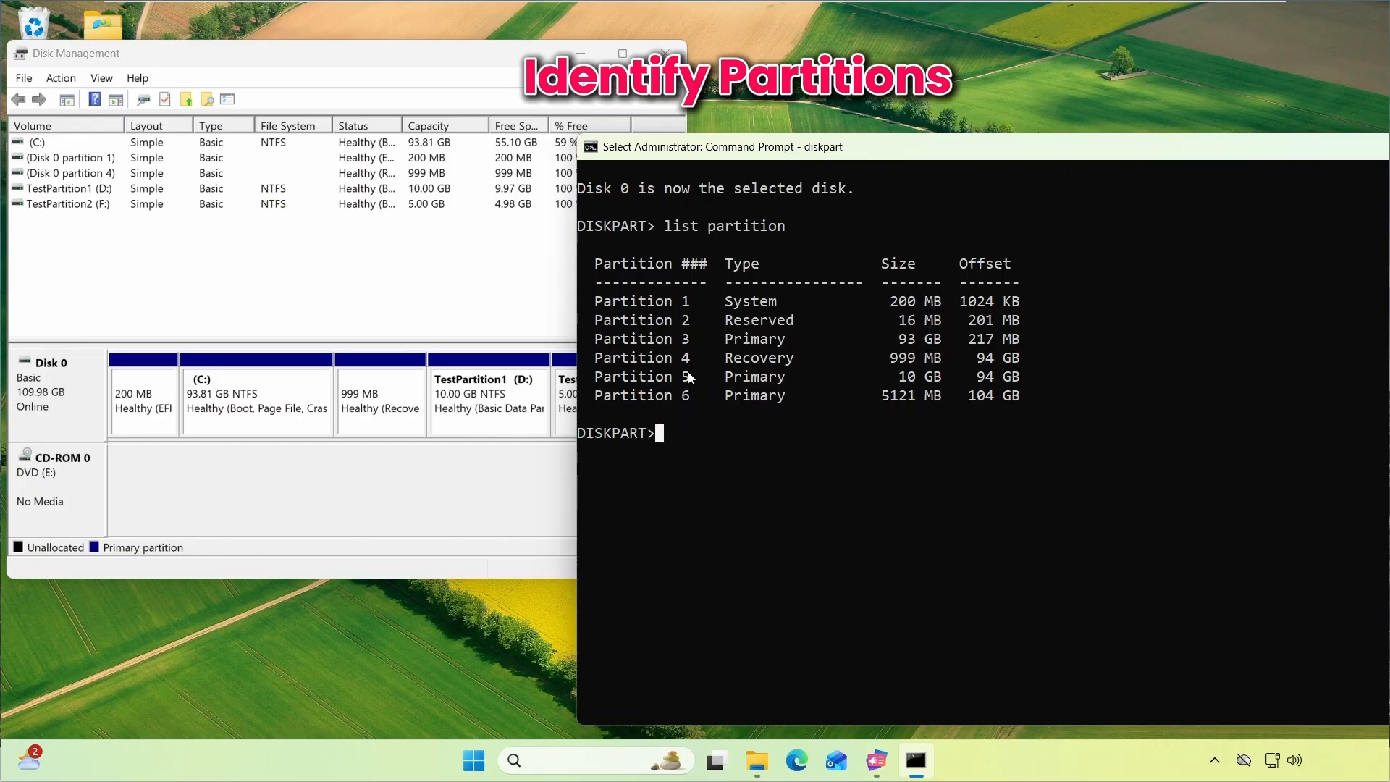
Select partition 5, the 10 GB primary partition, and delete it with delete partition override
{"action": "left_click_drag", "start_coordinate": [656, 354], "coordinate": [830, 365]}
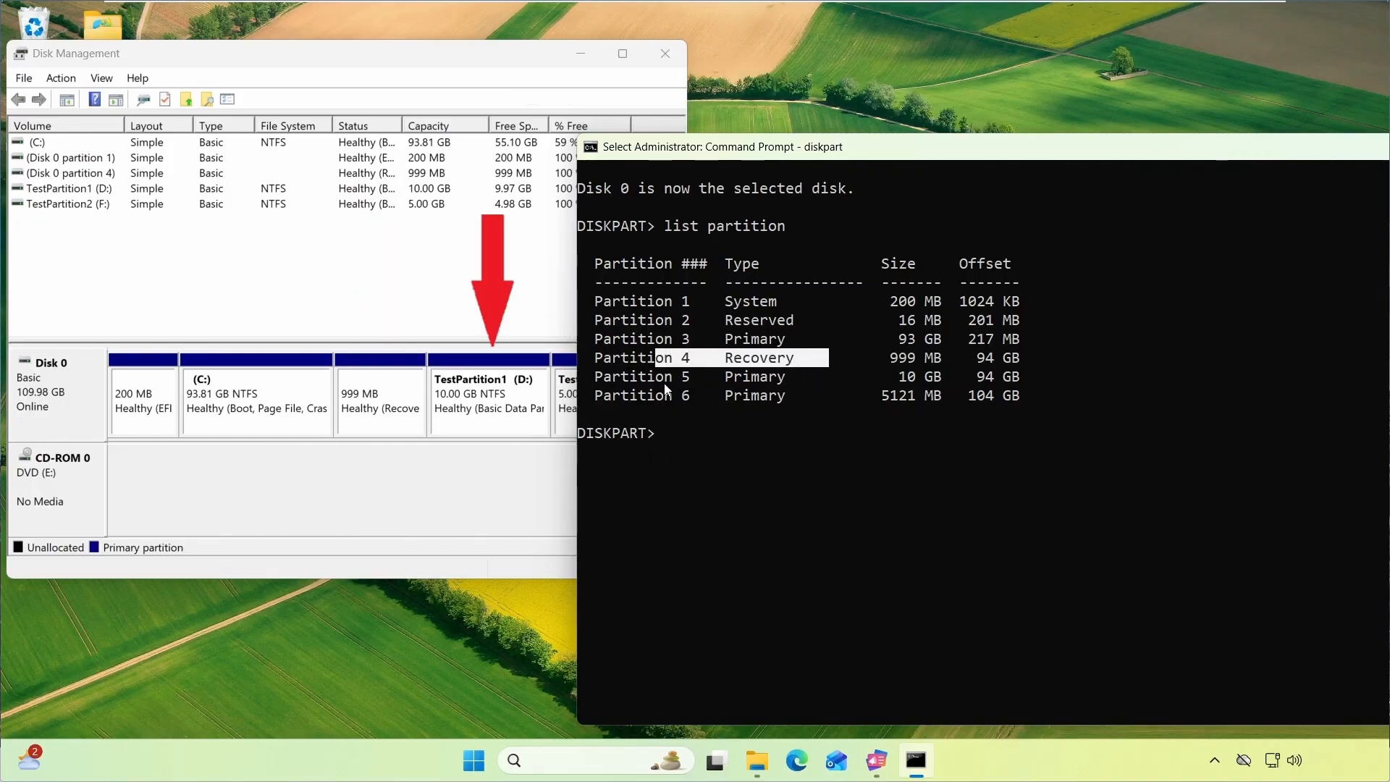
{"action": "left_click_drag", "start_coordinate": [663, 384], "coordinate": [960, 384]}
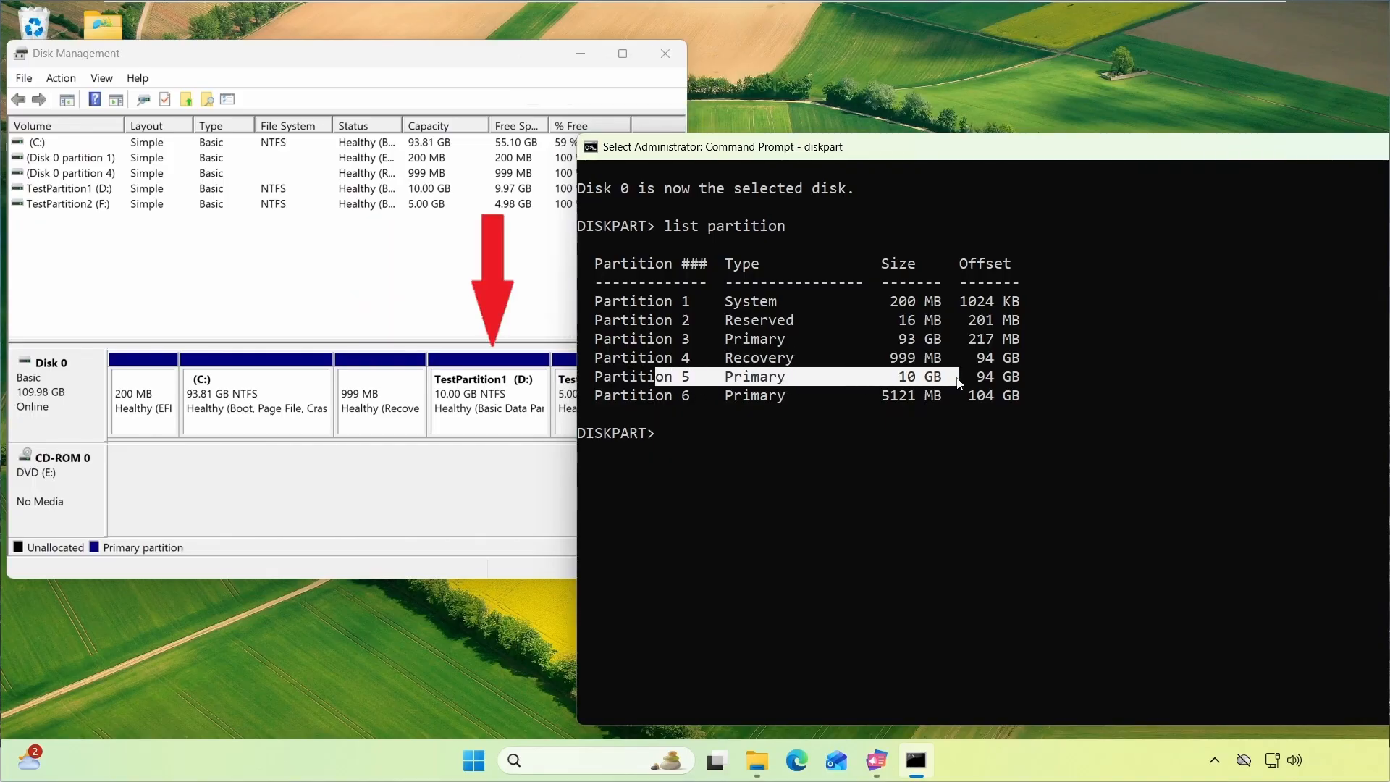
{"action": "left_click", "coordinate": [667, 439]}
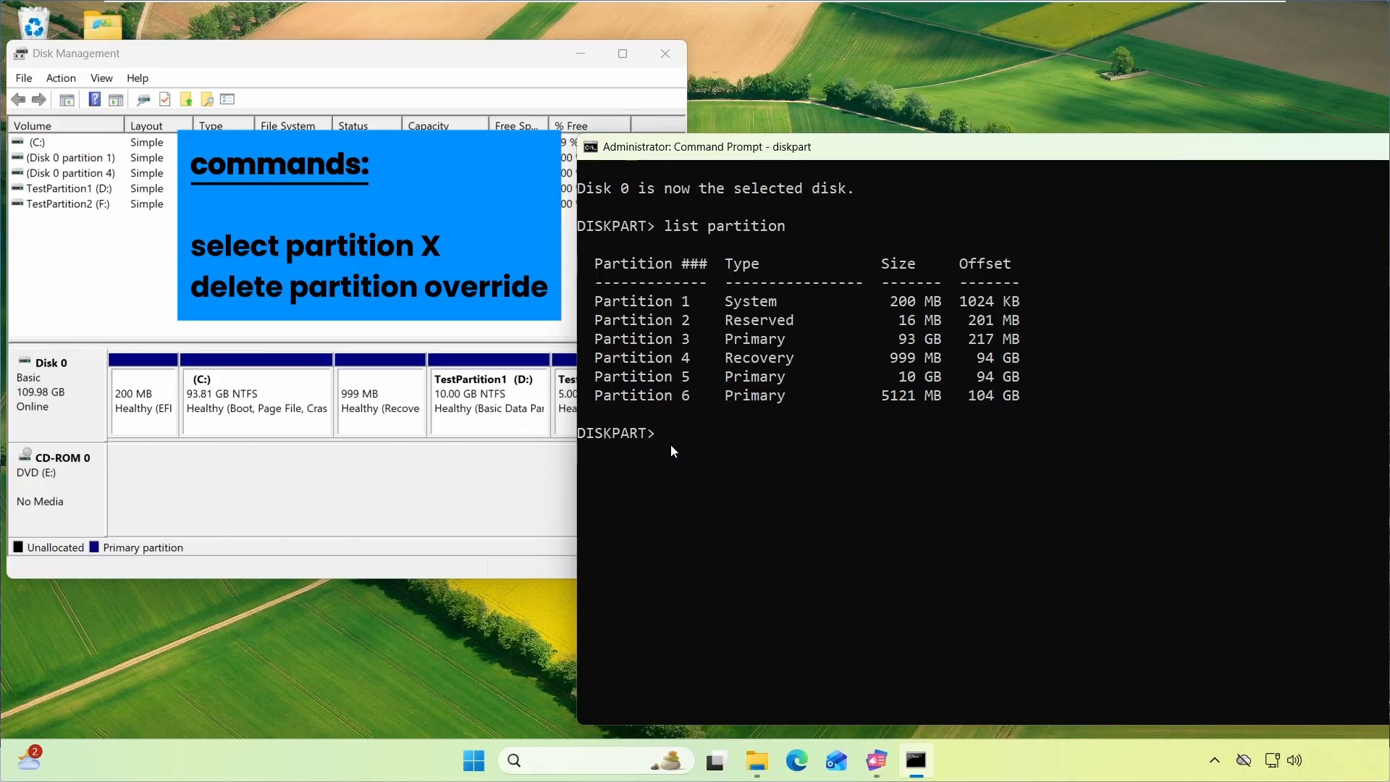
{"action": "type", "text": "select partition 5"}
{"action": "key", "text": "Return"}
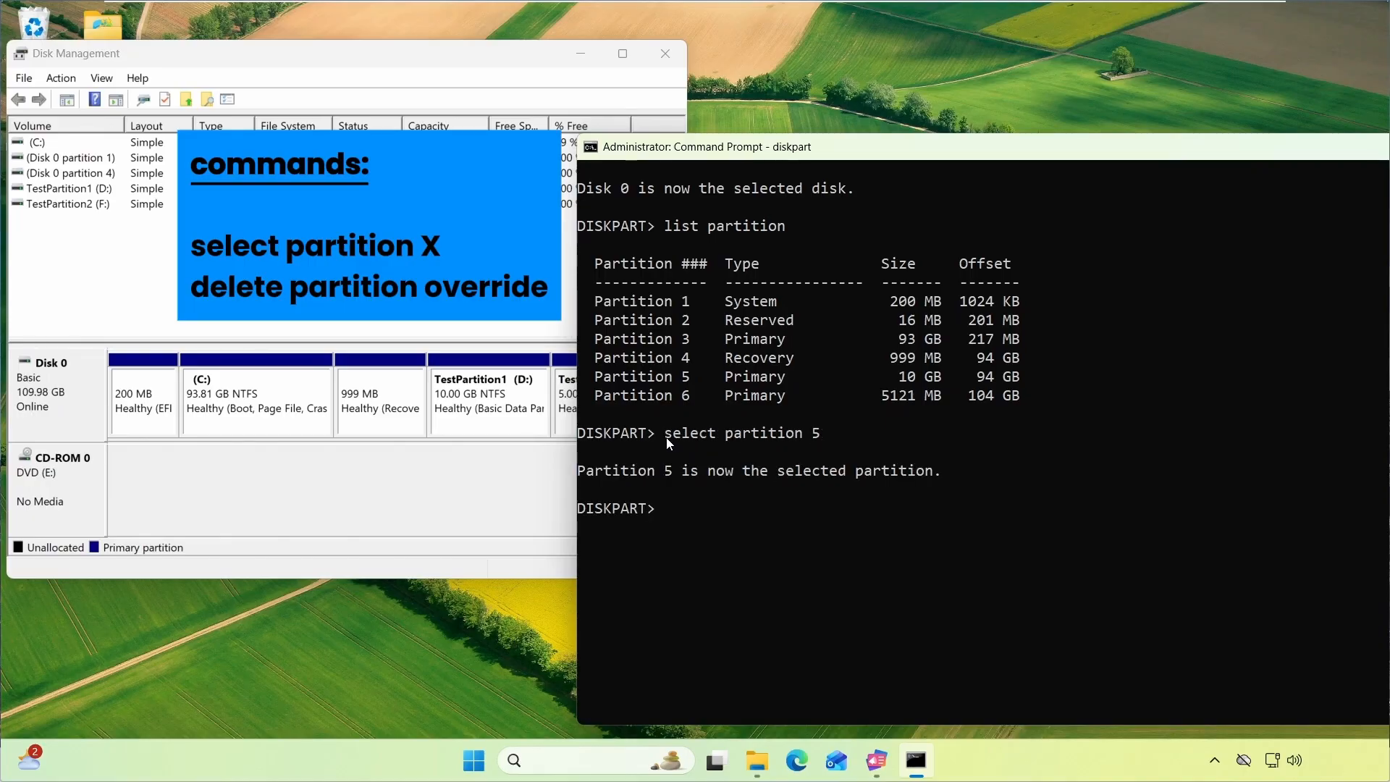
{"action": "type", "text": "delete partition override"}
{"action": "key", "text": "Return"}
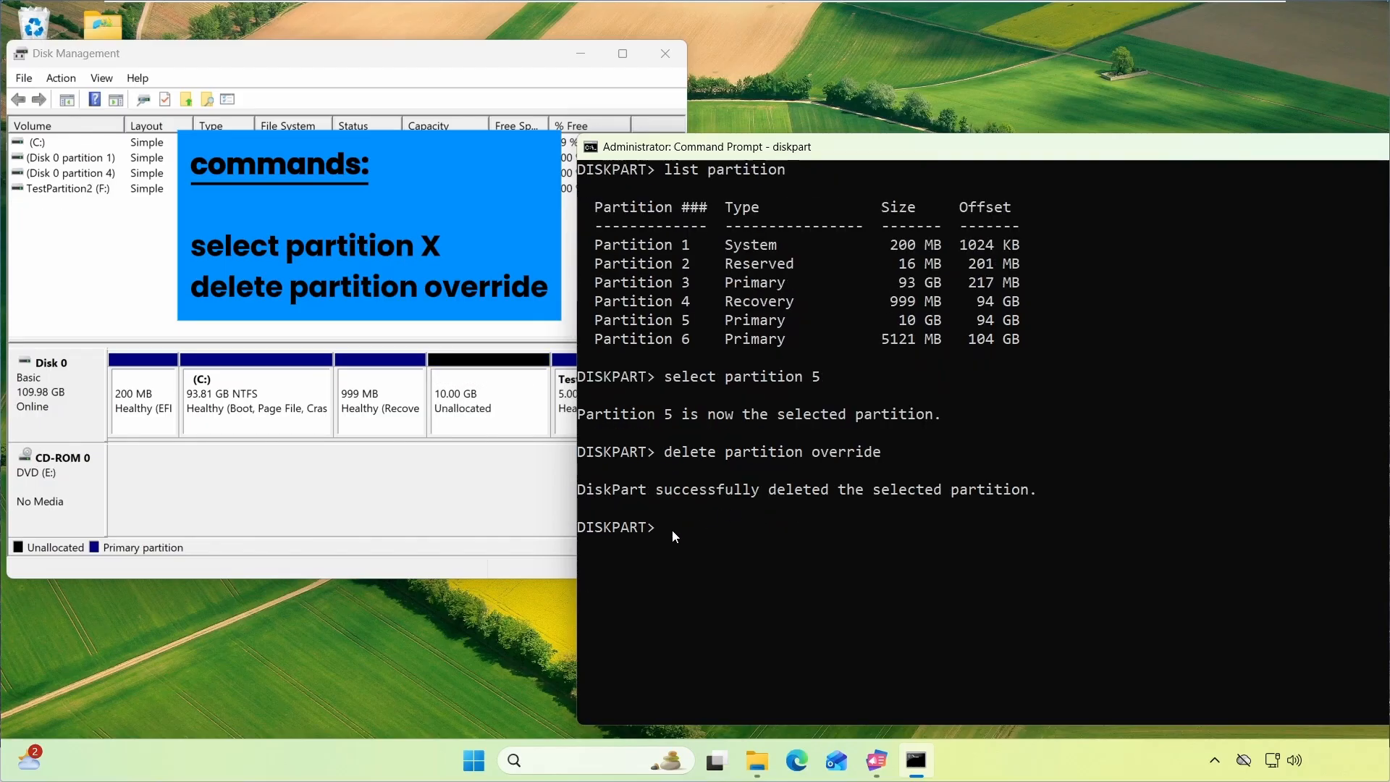
Select partition 4, the recovery partition, and delete it with delete partition override
{"action": "type", "text": "select partition 4"}
{"action": "left_click", "coordinate": [821, 534]}
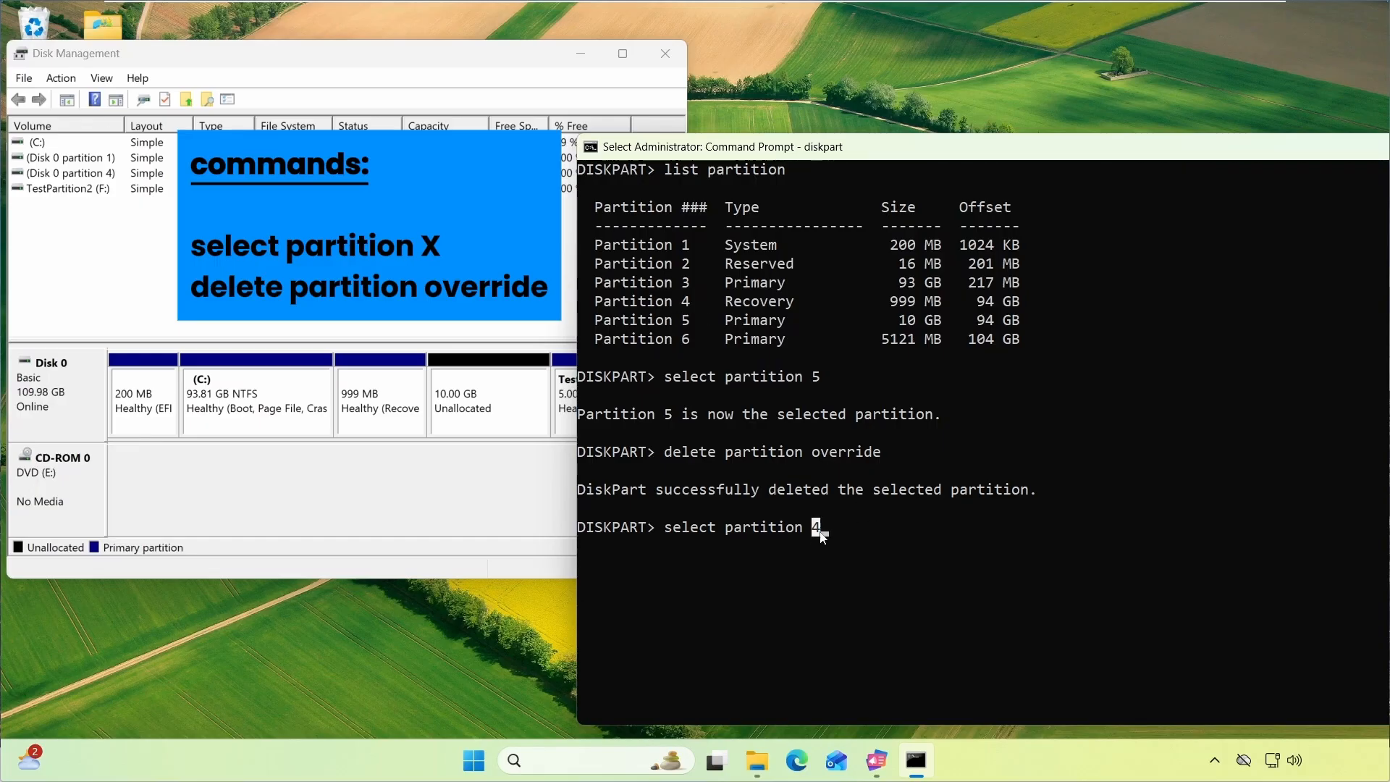
{"action": "key", "text": "Escape"}
{"action": "key", "text": "Return"}
{"action": "type", "text": "delete p"}
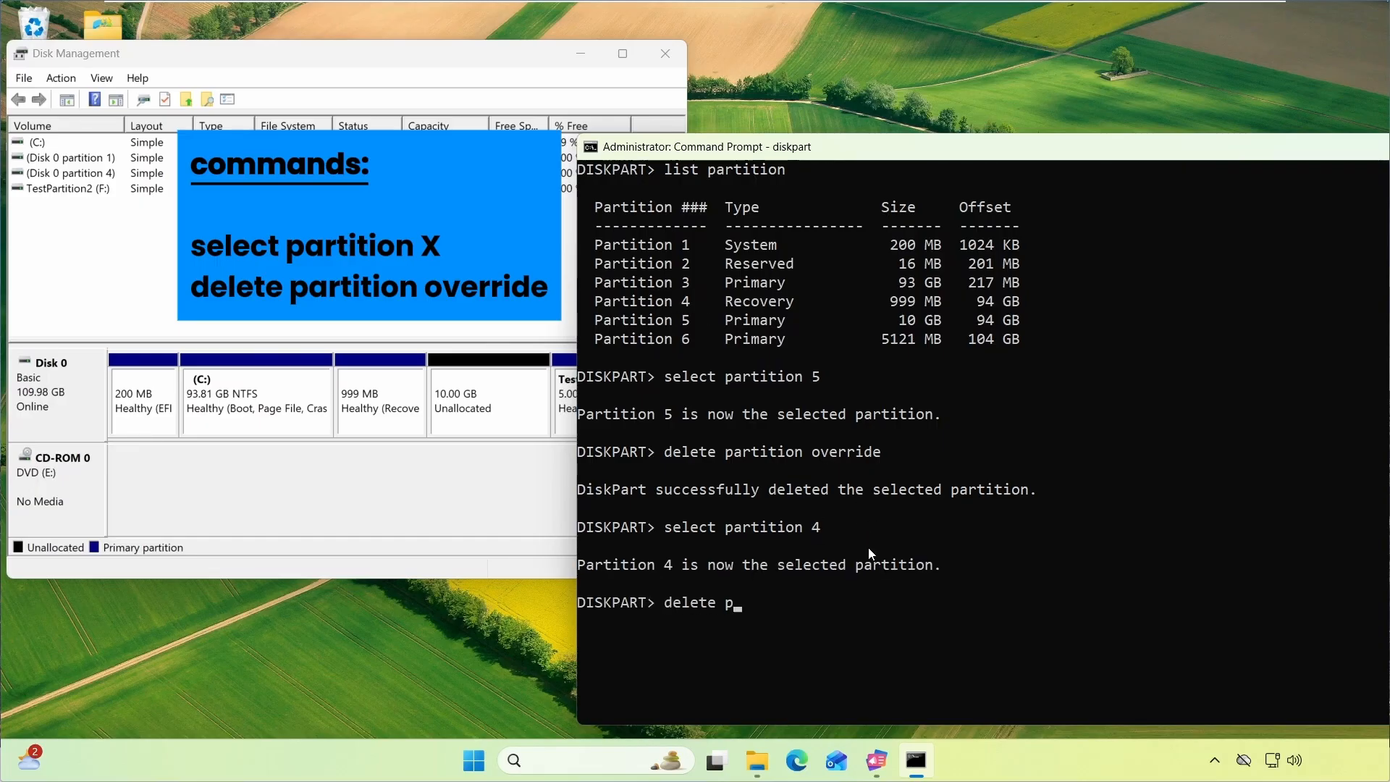
{"action": "type", "text": "artition override"}
{"action": "key", "text": "Return"}
Extend the C: volume into the adjacent unallocated space using all 11238 MB available
{"action": "left_click_drag", "start_coordinate": [900, 155], "coordinate": [943, 124]}
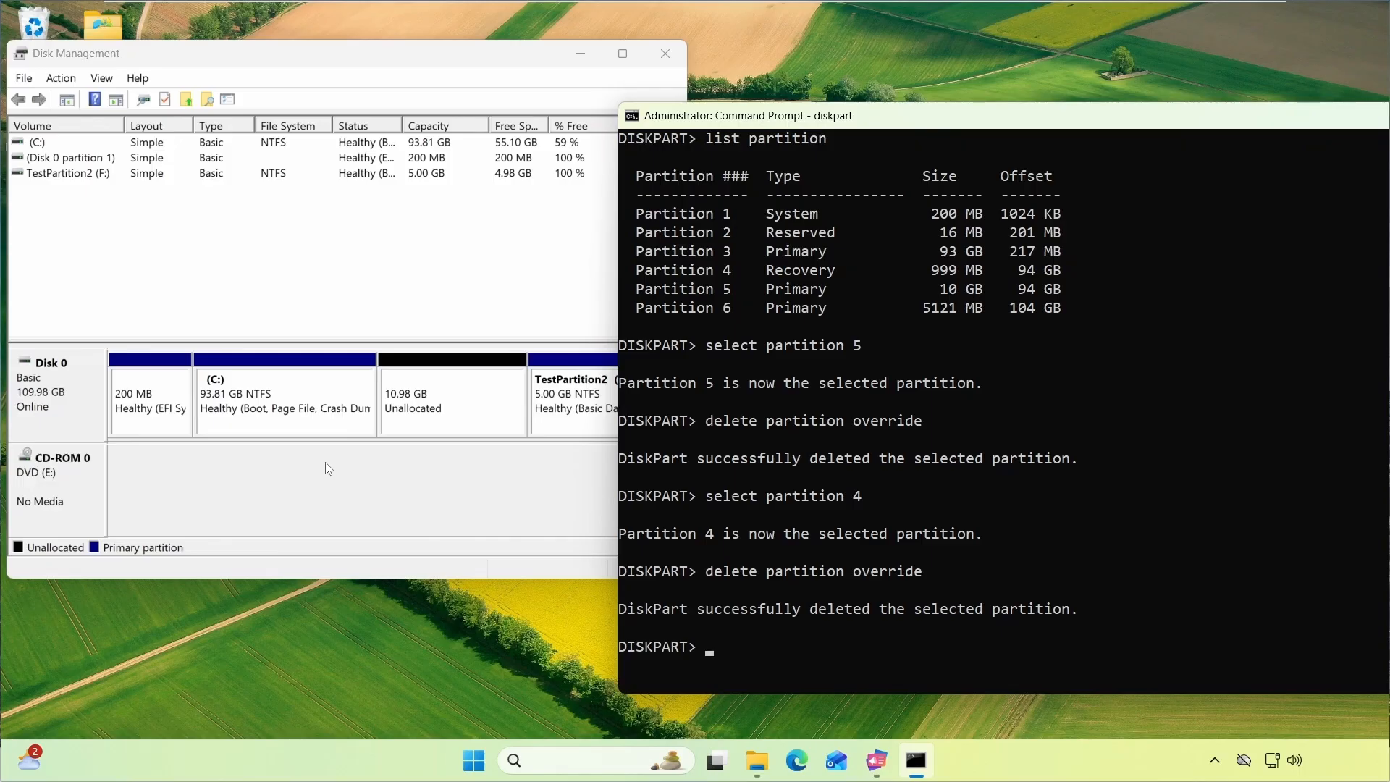
{"action": "left_click", "coordinate": [408, 391]}
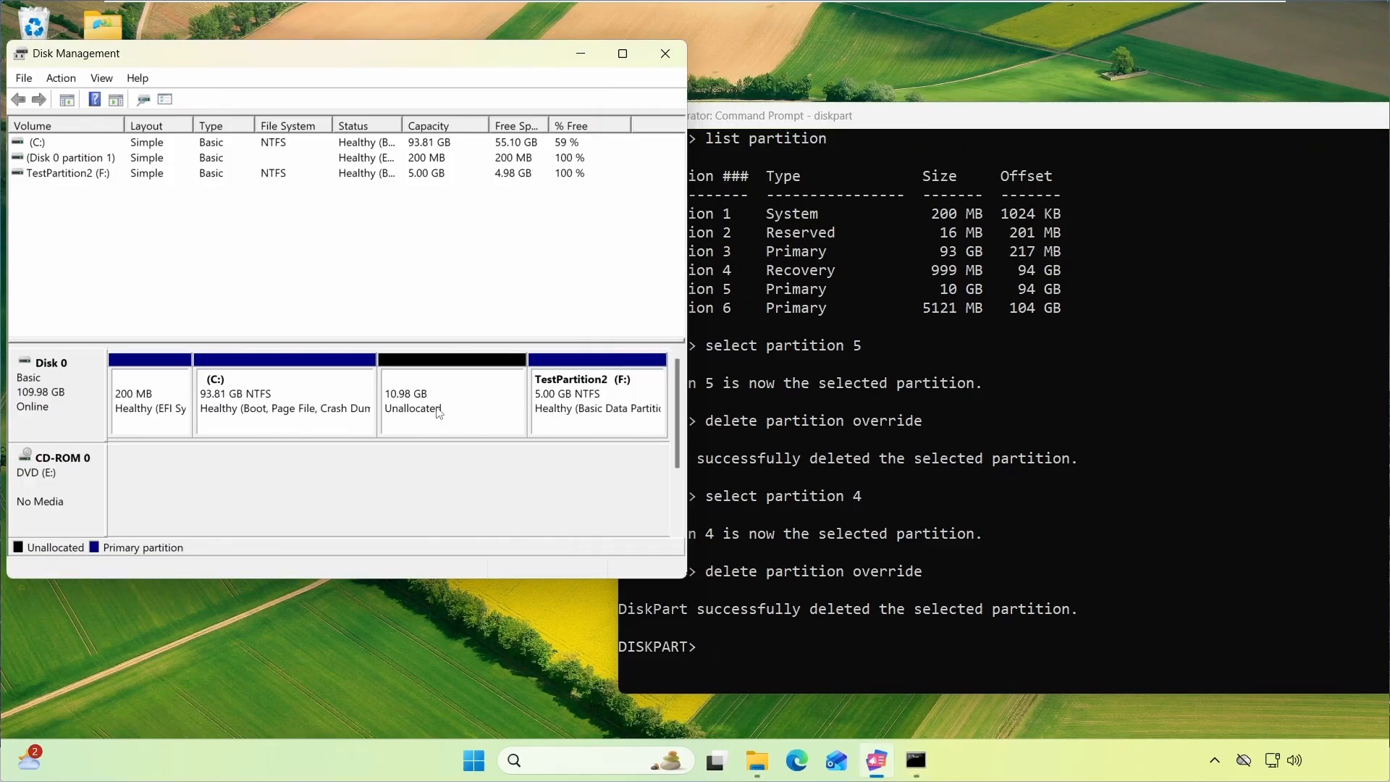
{"action": "left_click", "coordinate": [373, 478]}
{"action": "right_click", "coordinate": [301, 398]}
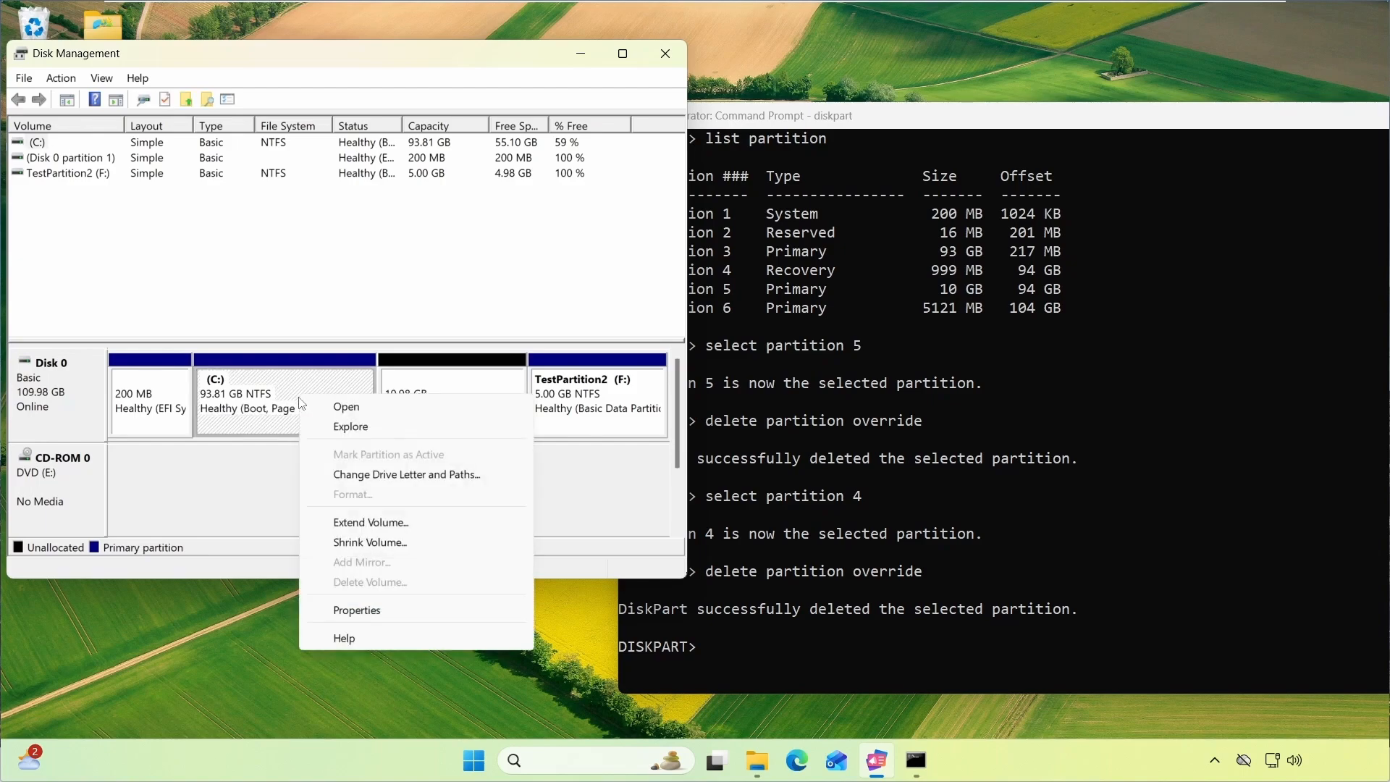
{"action": "left_click", "coordinate": [371, 523]}
{"action": "left_click", "coordinate": [360, 479]}
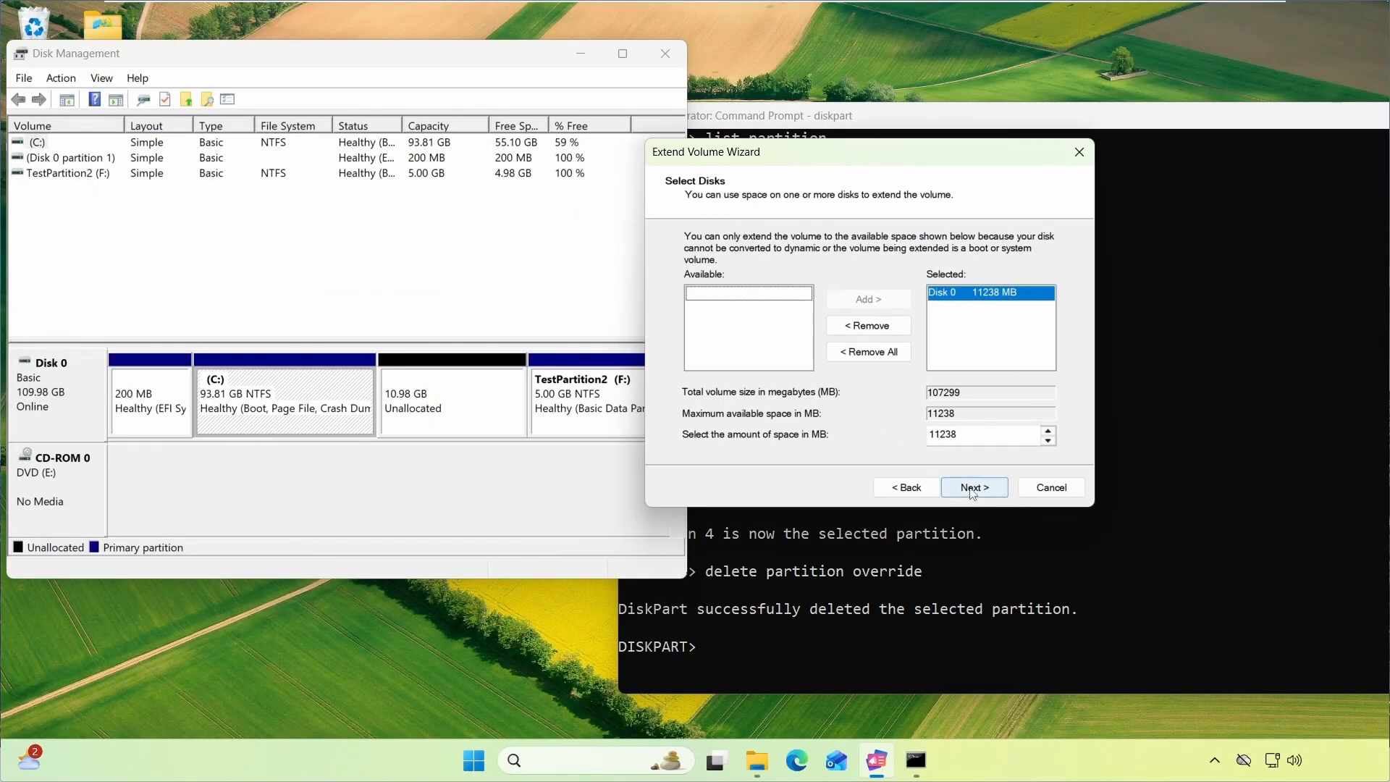
{"action": "left_click", "coordinate": [973, 487]}
{"action": "left_click", "coordinate": [973, 487]}
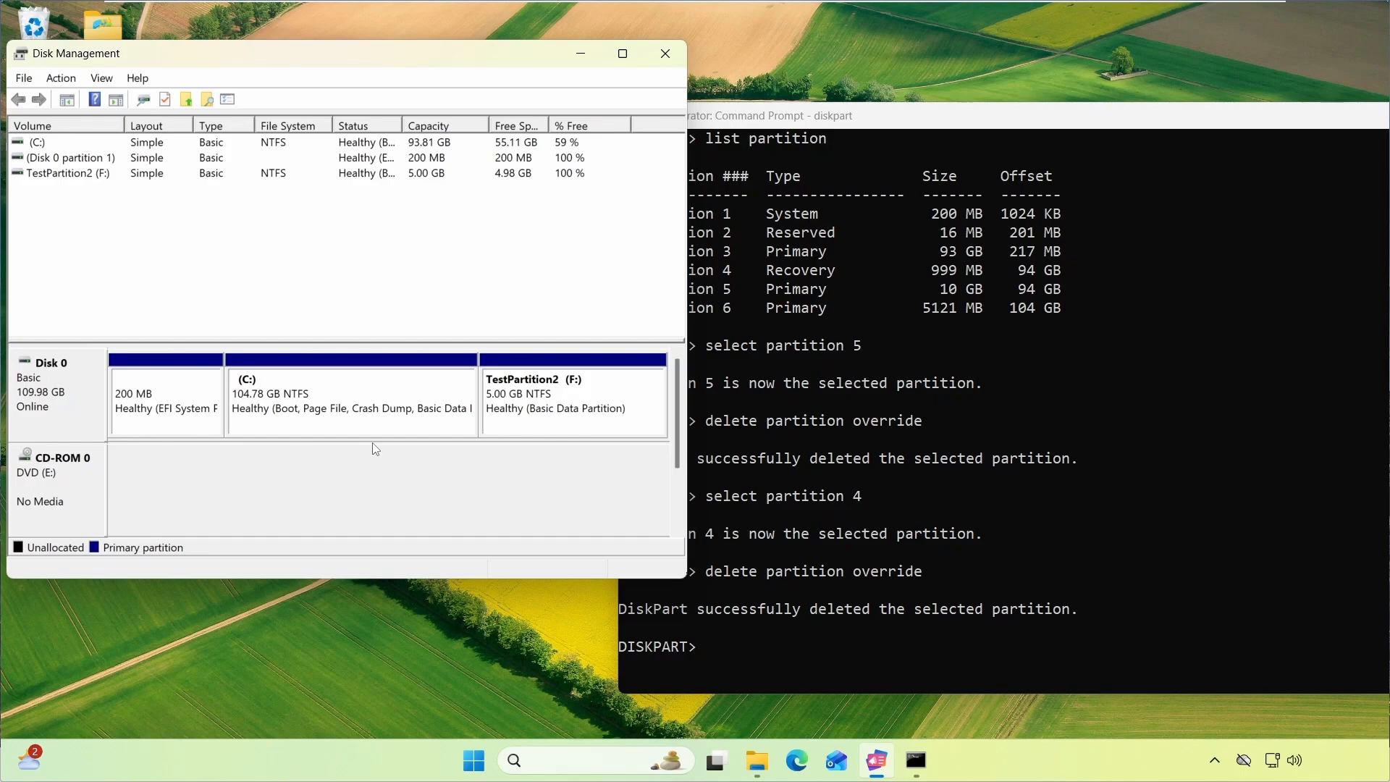
Exit diskpart and close the Command Prompt
{"action": "type", "text": "exit"}
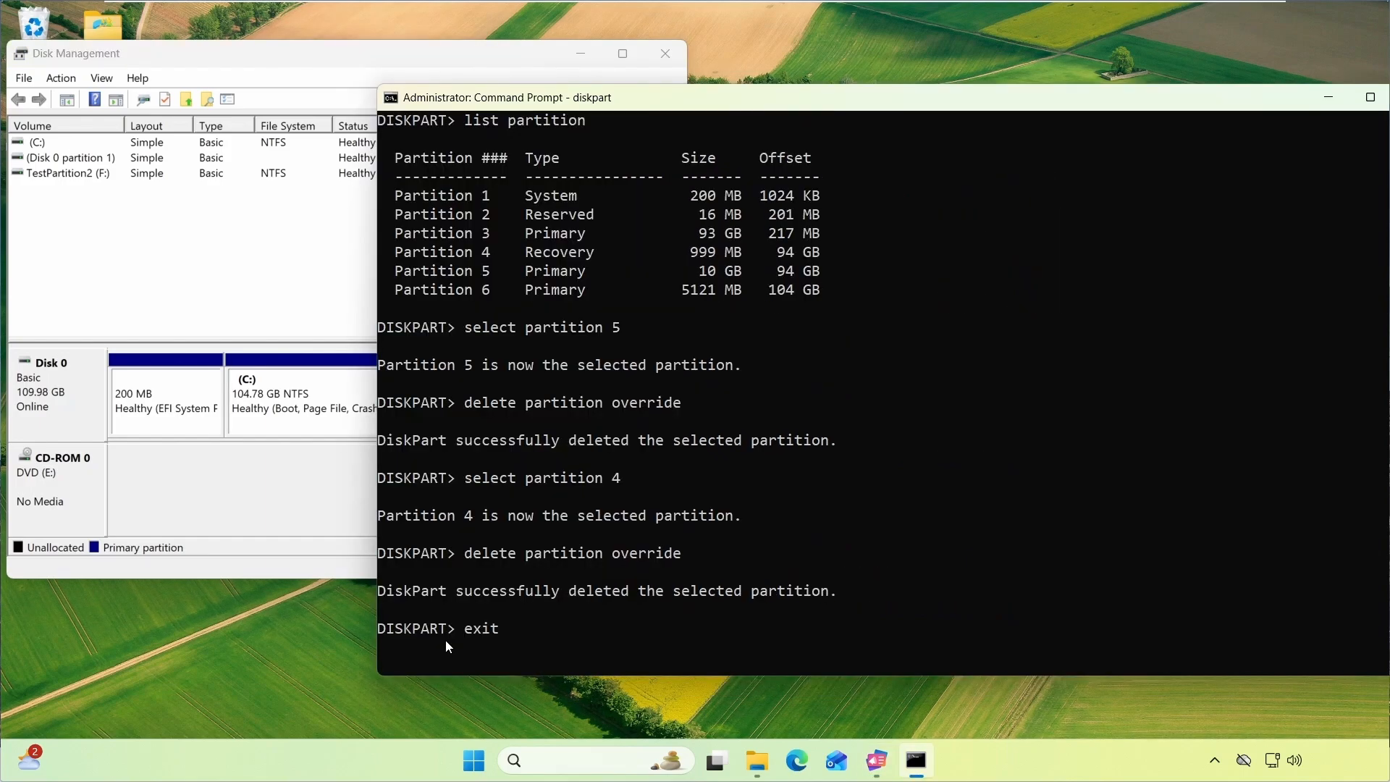
{"action": "key", "text": "Return"}
{"action": "type", "text": "exit"}
{"action": "key", "text": "Return"}
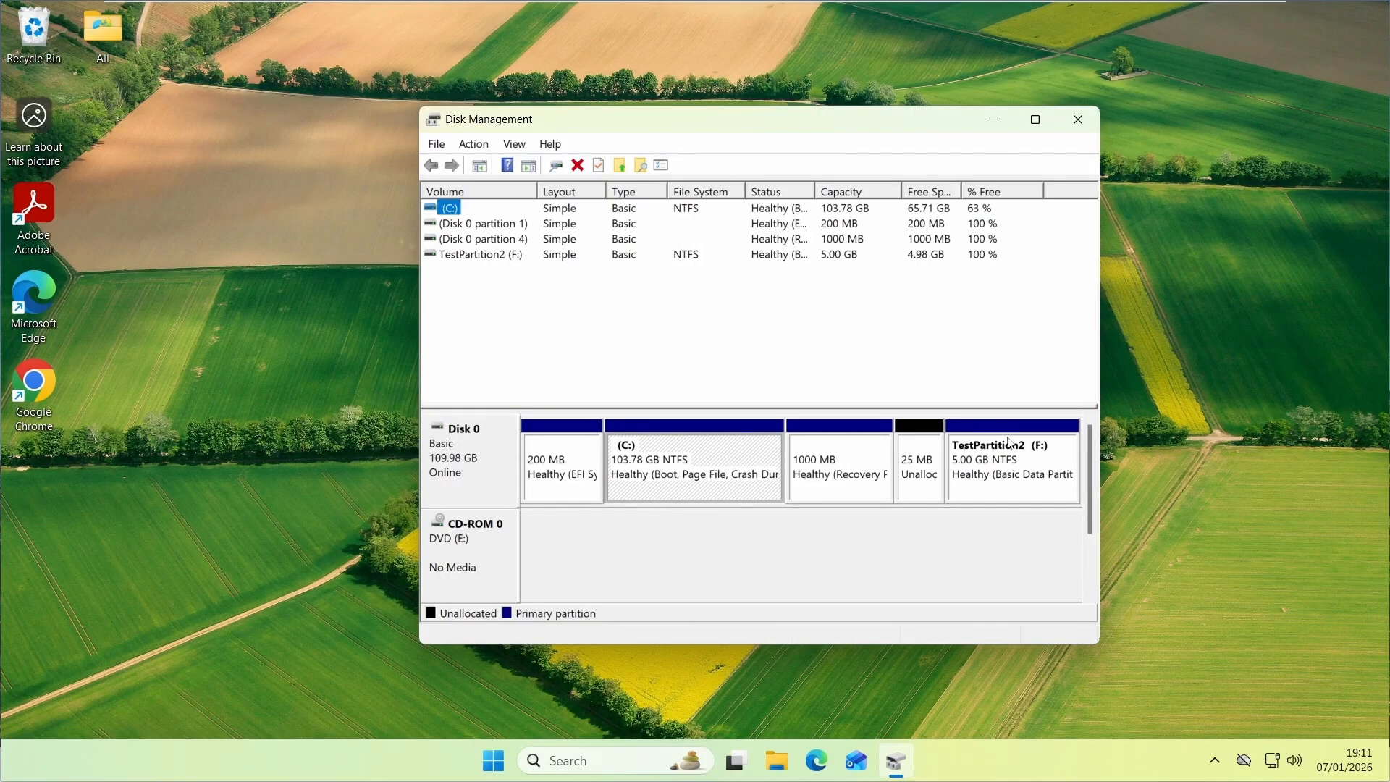
Delete the TestPartition2 (F:) volume to make its space unallocated
{"action": "right_click", "coordinate": [678, 462]}
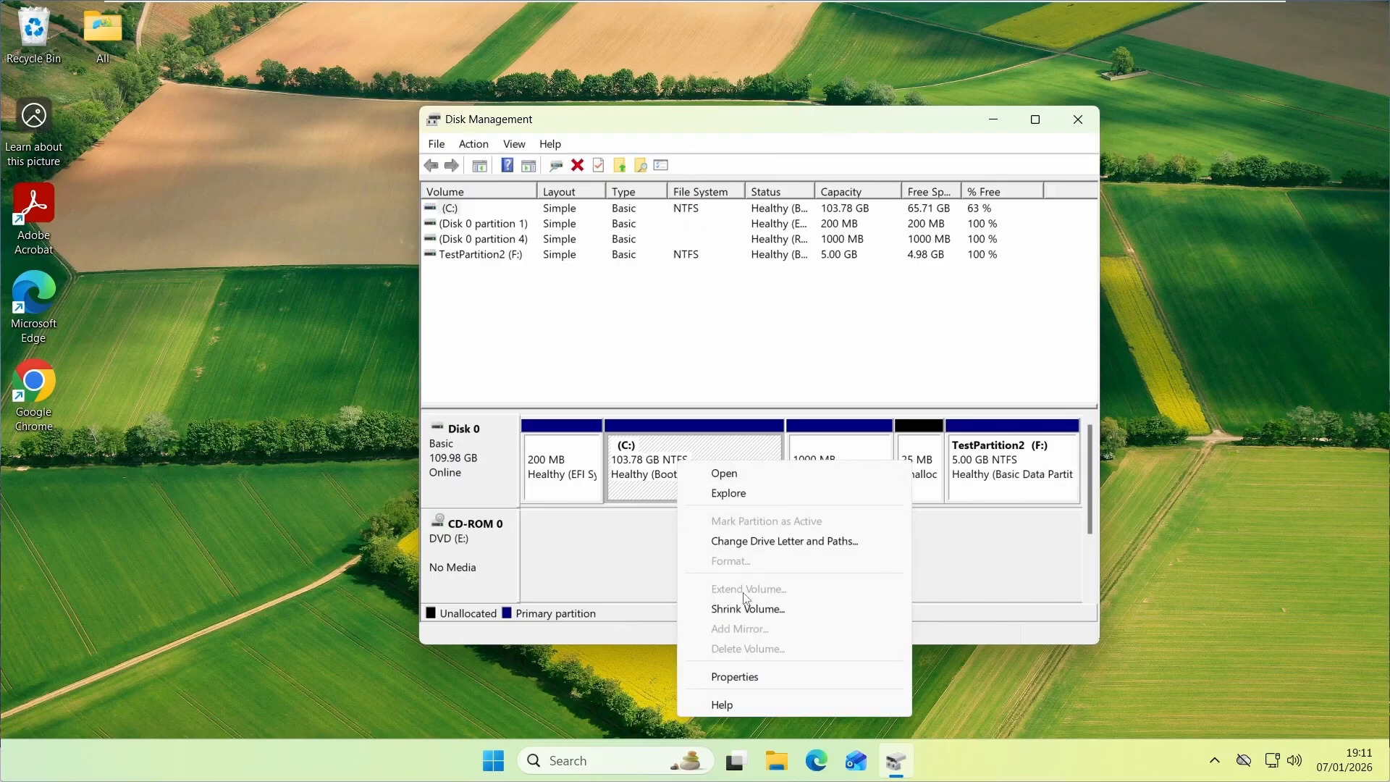
{"action": "left_click", "coordinate": [711, 362]}
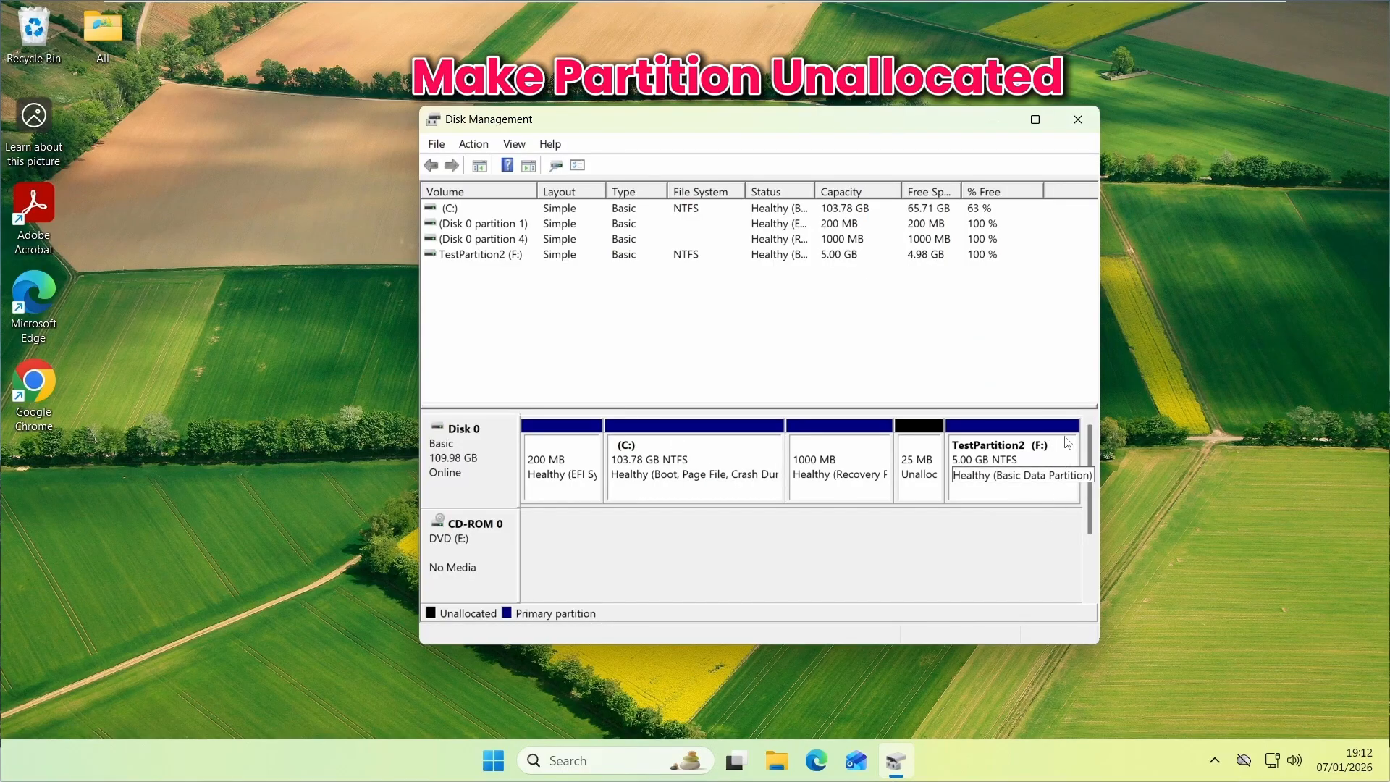
{"action": "right_click", "coordinate": [995, 476]}
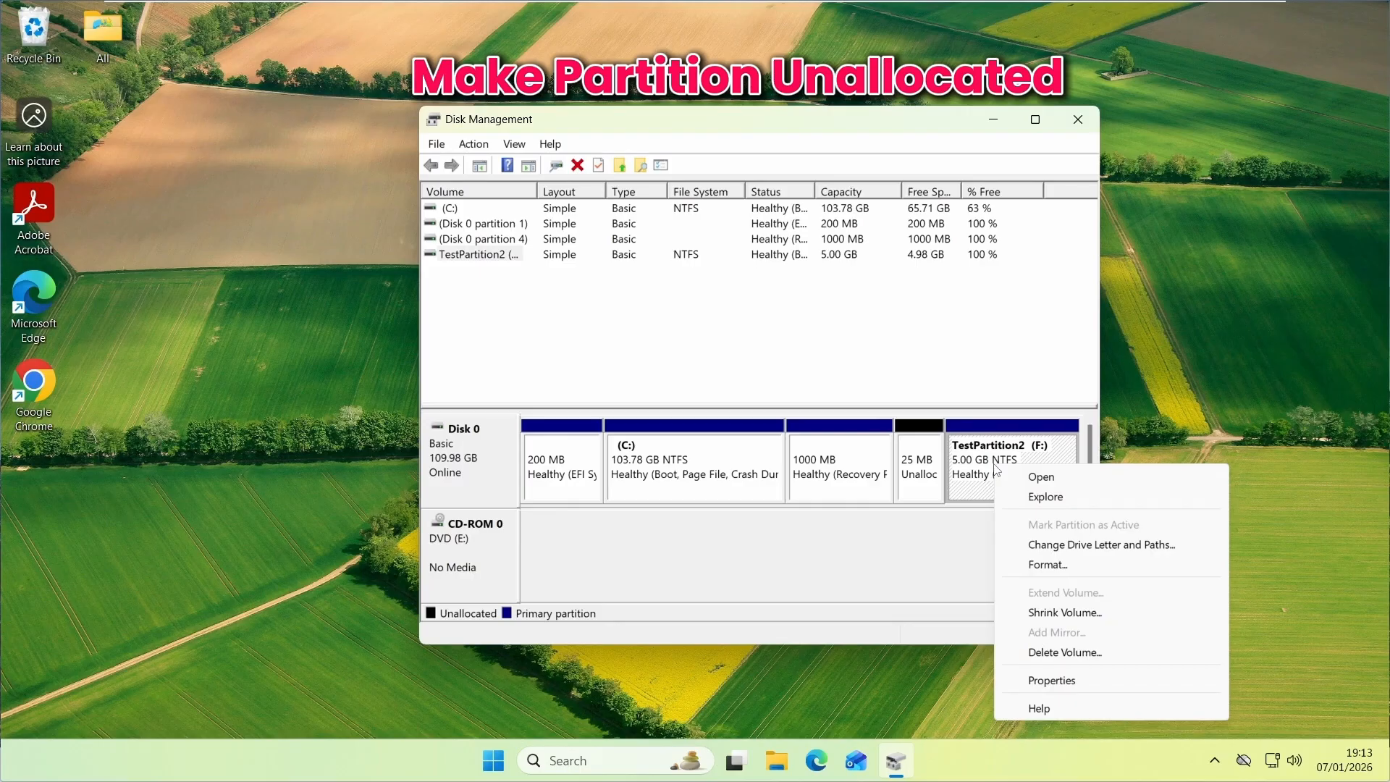
{"action": "left_click", "coordinate": [1066, 652]}
{"action": "left_click", "coordinate": [764, 506]}
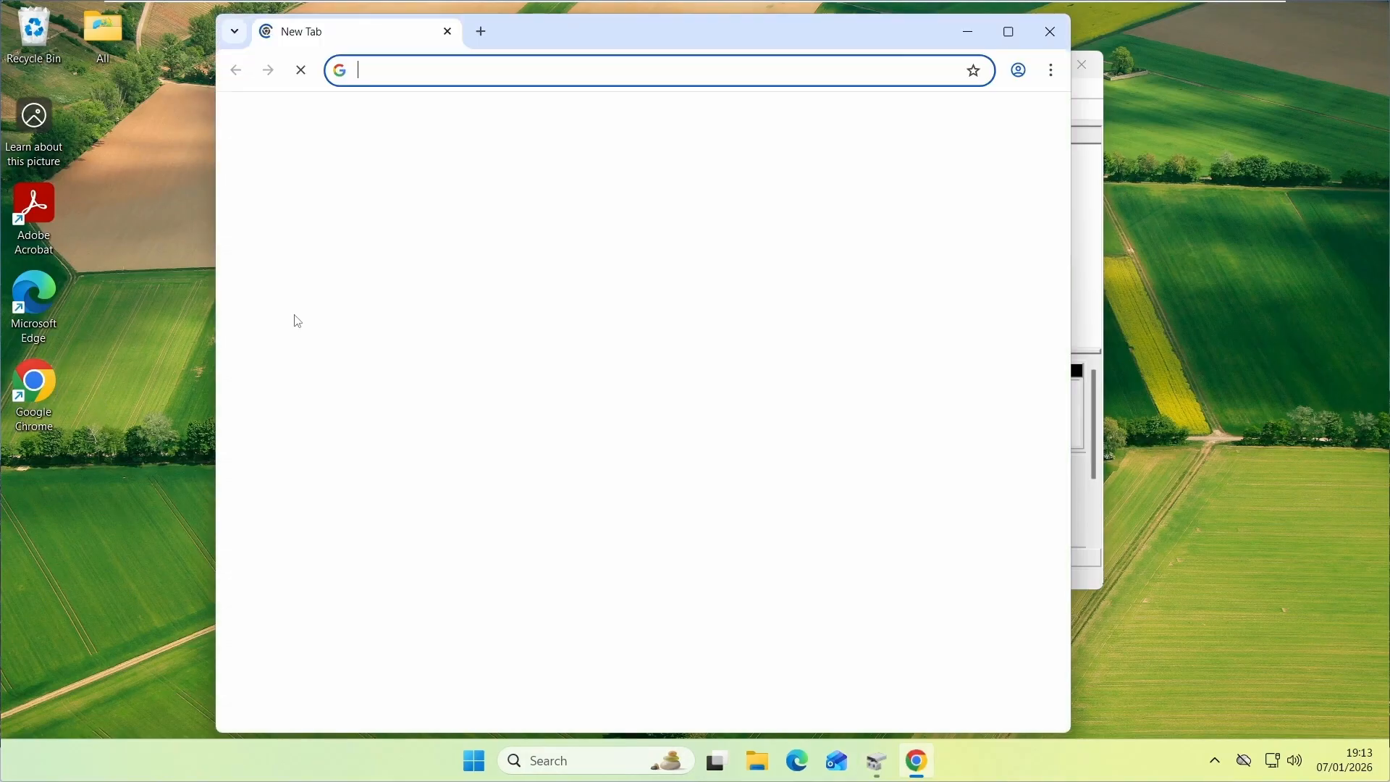
Search the web for minitool partition wizard and open the MiniTool Partition Wizard Free 13.5 page
{"action": "left_click", "coordinate": [464, 70]}
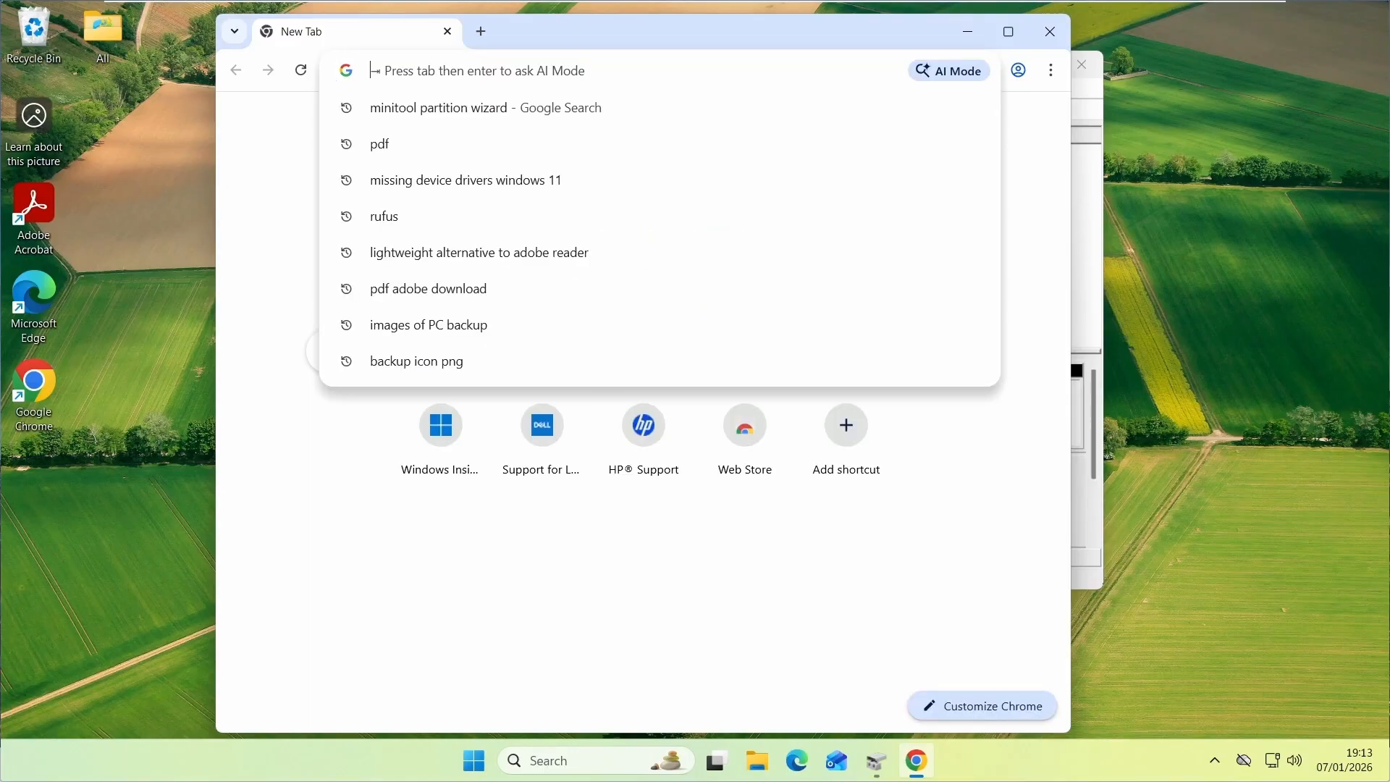
{"action": "type", "text": "minitool partition wizard"}
{"action": "key", "text": "Return"}
{"action": "scroll", "coordinate": [396, 275], "scroll_direction": "down", "scroll_amount": 8}
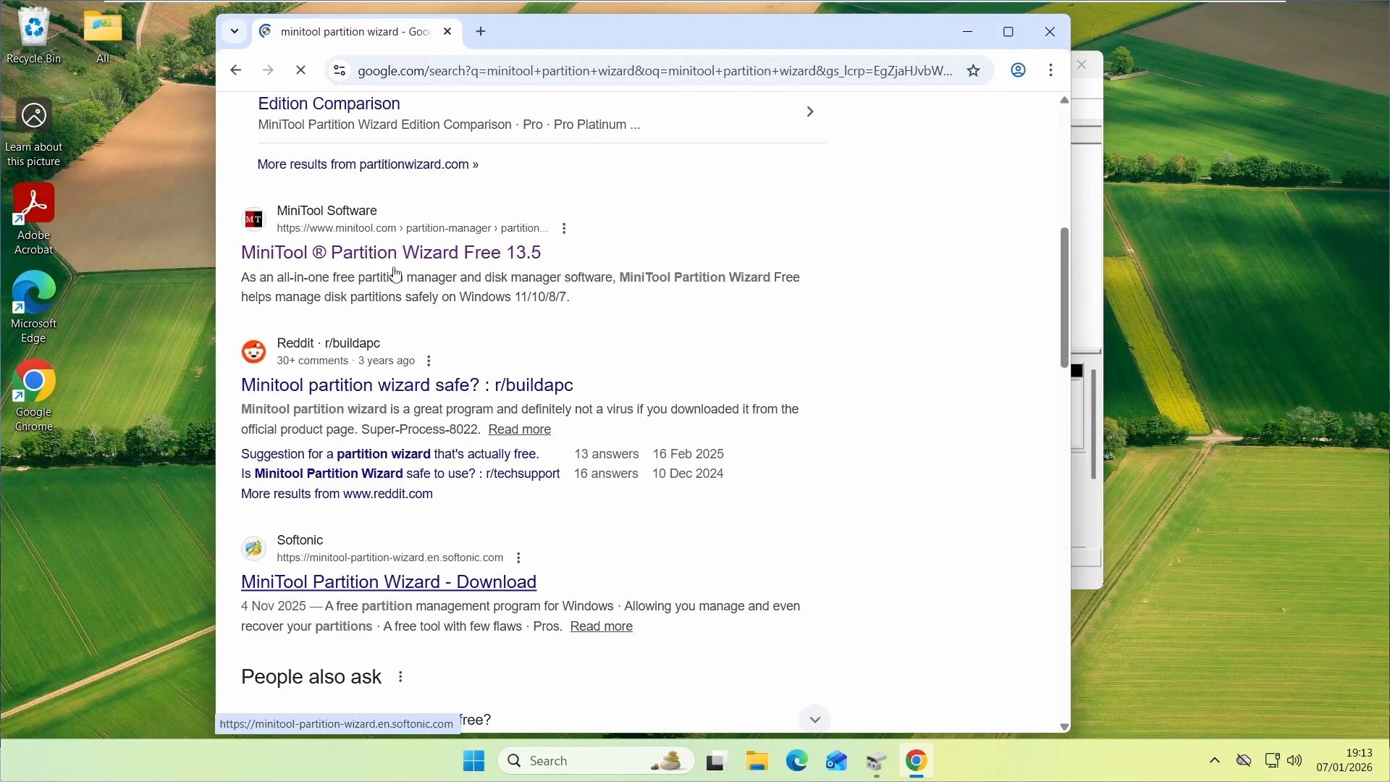
{"action": "scroll", "coordinate": [333, 496], "scroll_direction": "up", "scroll_amount": 5}
{"action": "scroll", "coordinate": [334, 496], "scroll_direction": "down", "scroll_amount": 1}
{"action": "scroll", "coordinate": [344, 525], "scroll_direction": "down", "scroll_amount": 1}
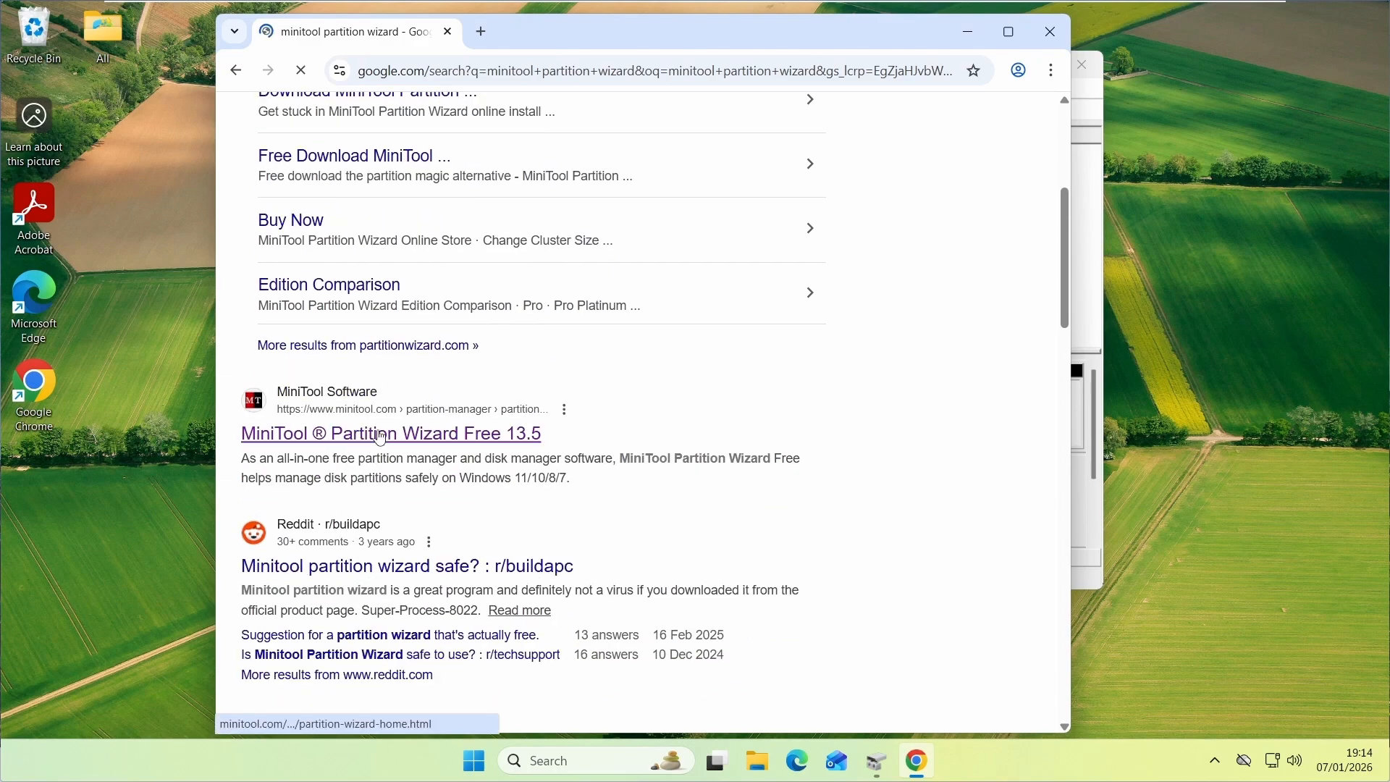
{"action": "left_click", "coordinate": [381, 437]}
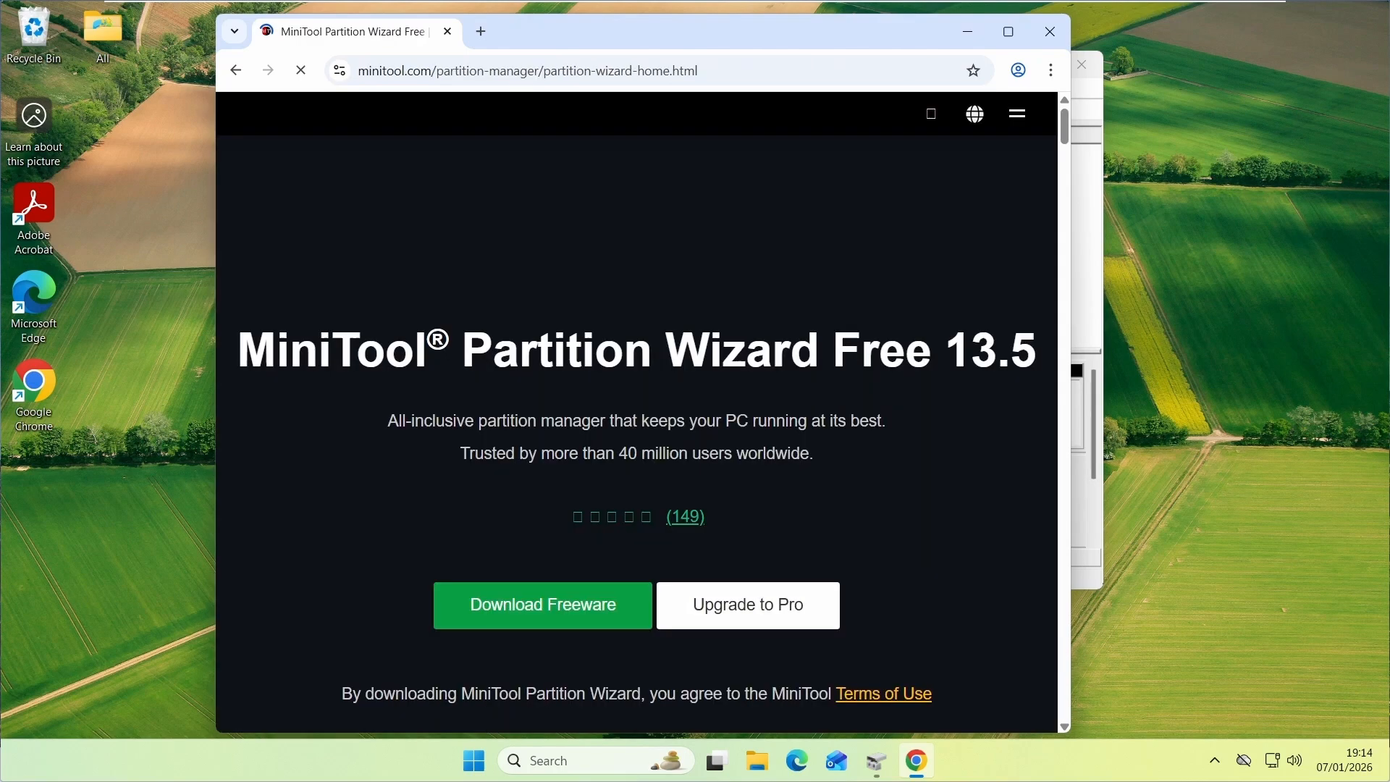
Download the MiniTool Partition Wizard freeware installer from the product page
{"action": "scroll", "coordinate": [532, 380], "scroll_direction": "down", "scroll_amount": 2}
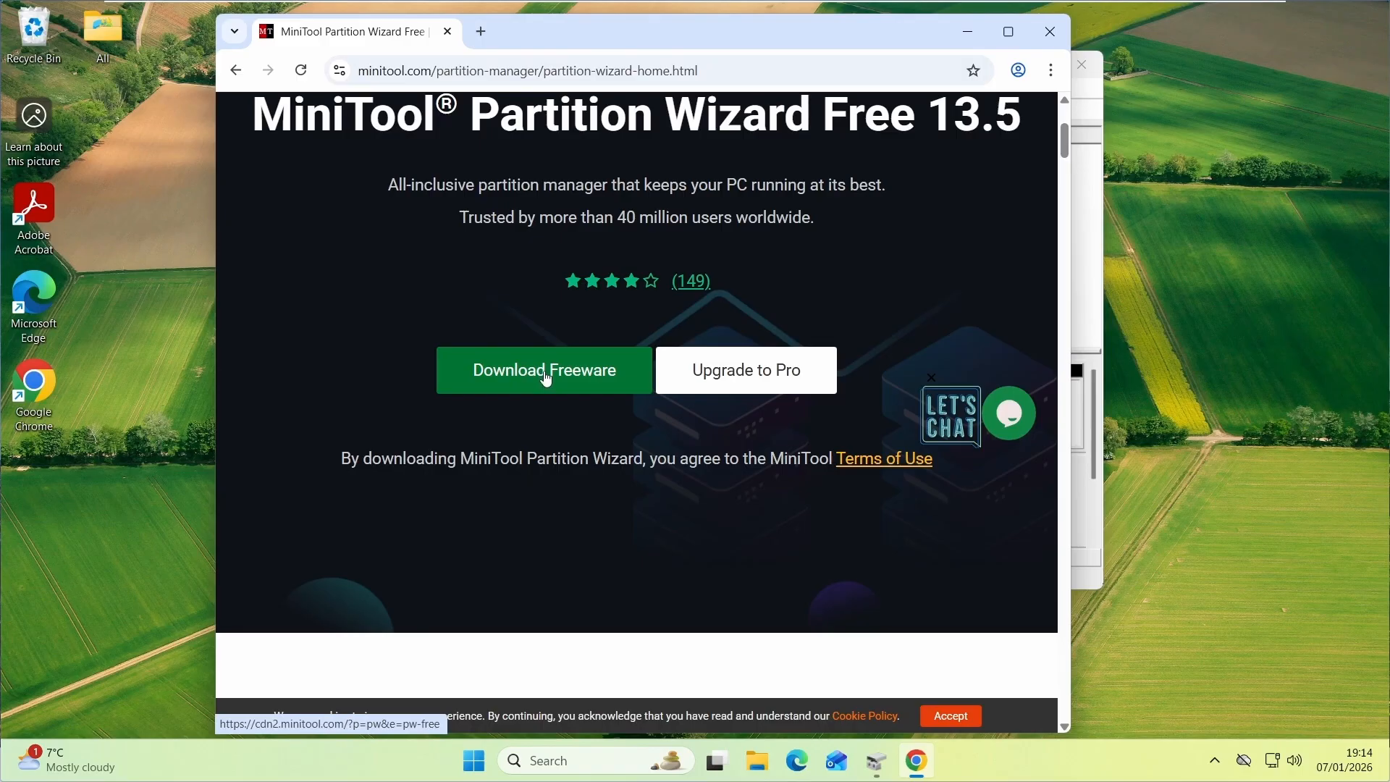
{"action": "left_click", "coordinate": [546, 377]}
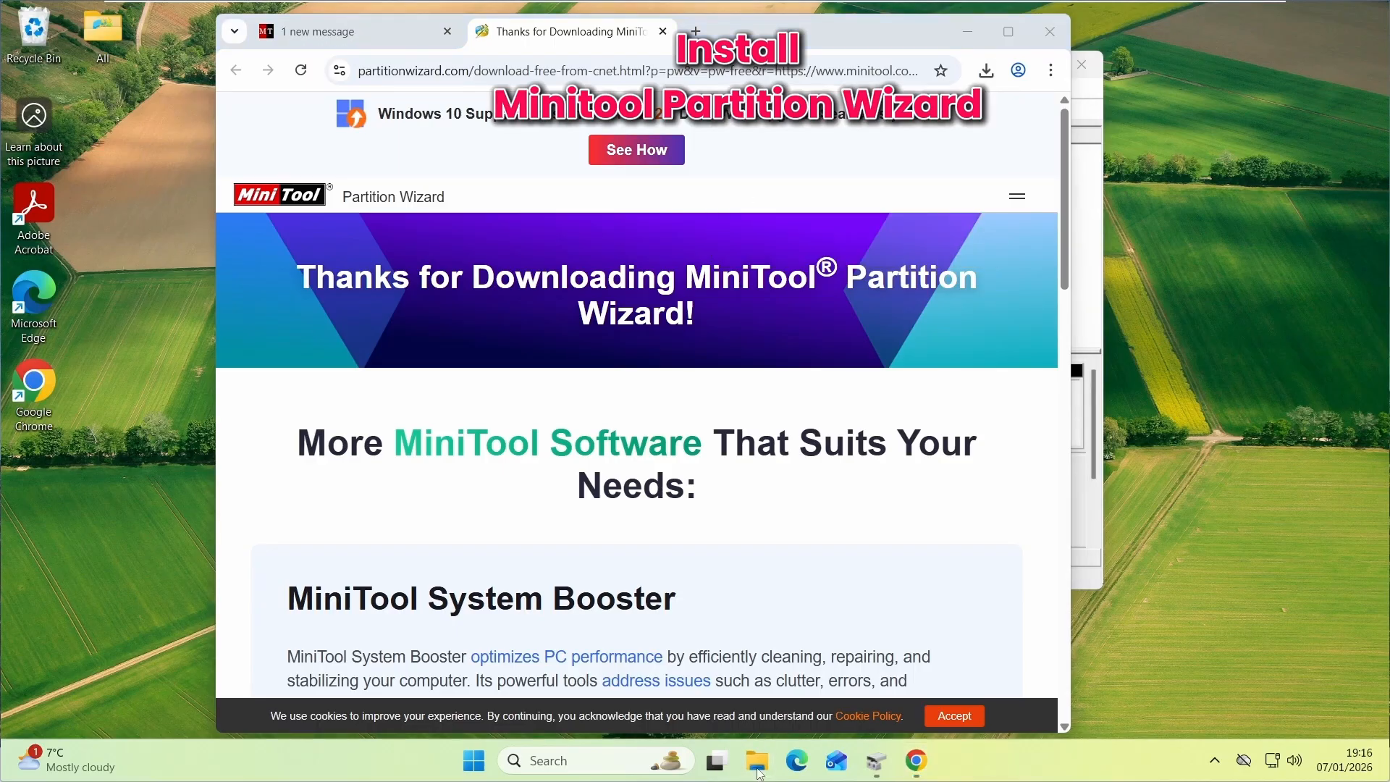
Open the Downloads folder and run the pw-free-online installer, keeping English as the setup language
{"action": "left_click", "coordinate": [758, 775]}
{"action": "left_click", "coordinate": [391, 354]}
{"action": "left_click", "coordinate": [576, 254]}
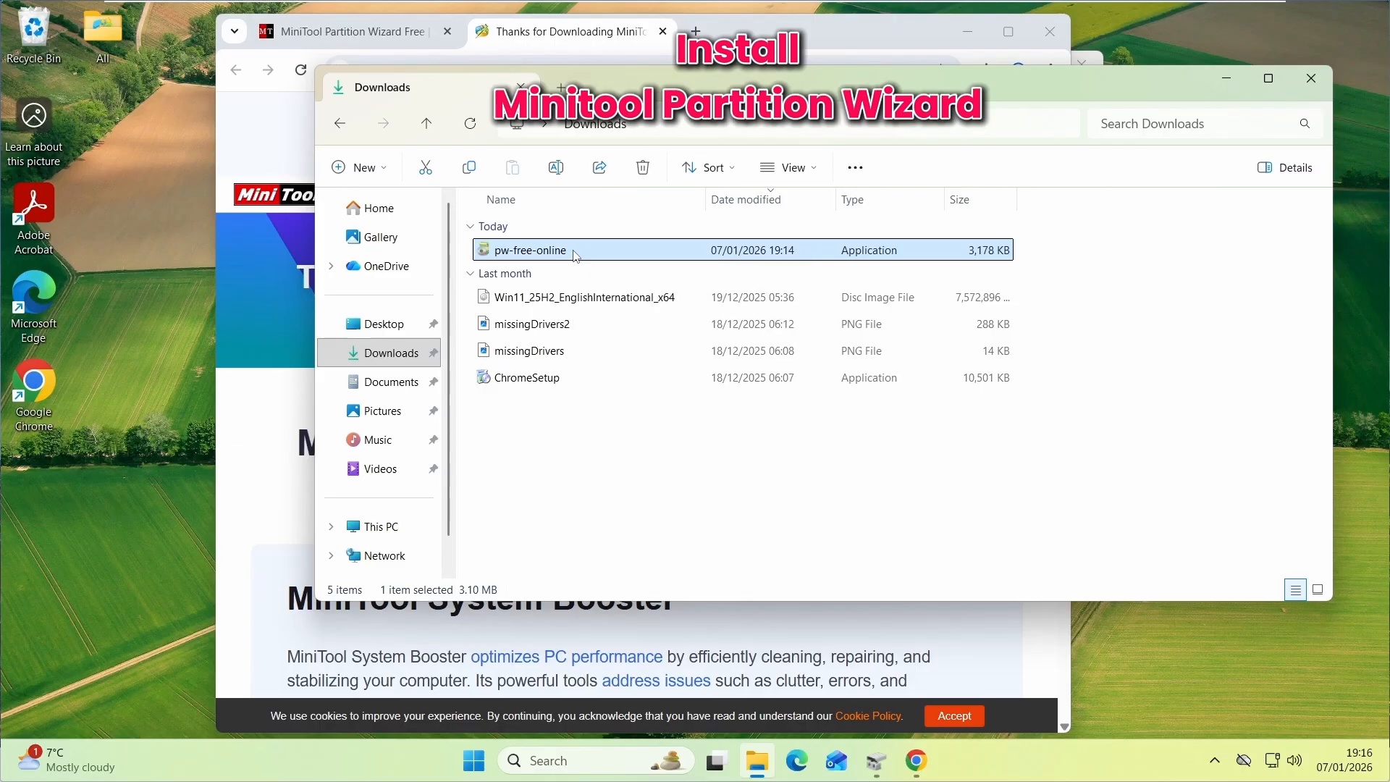
{"action": "double_click", "coordinate": [576, 255]}
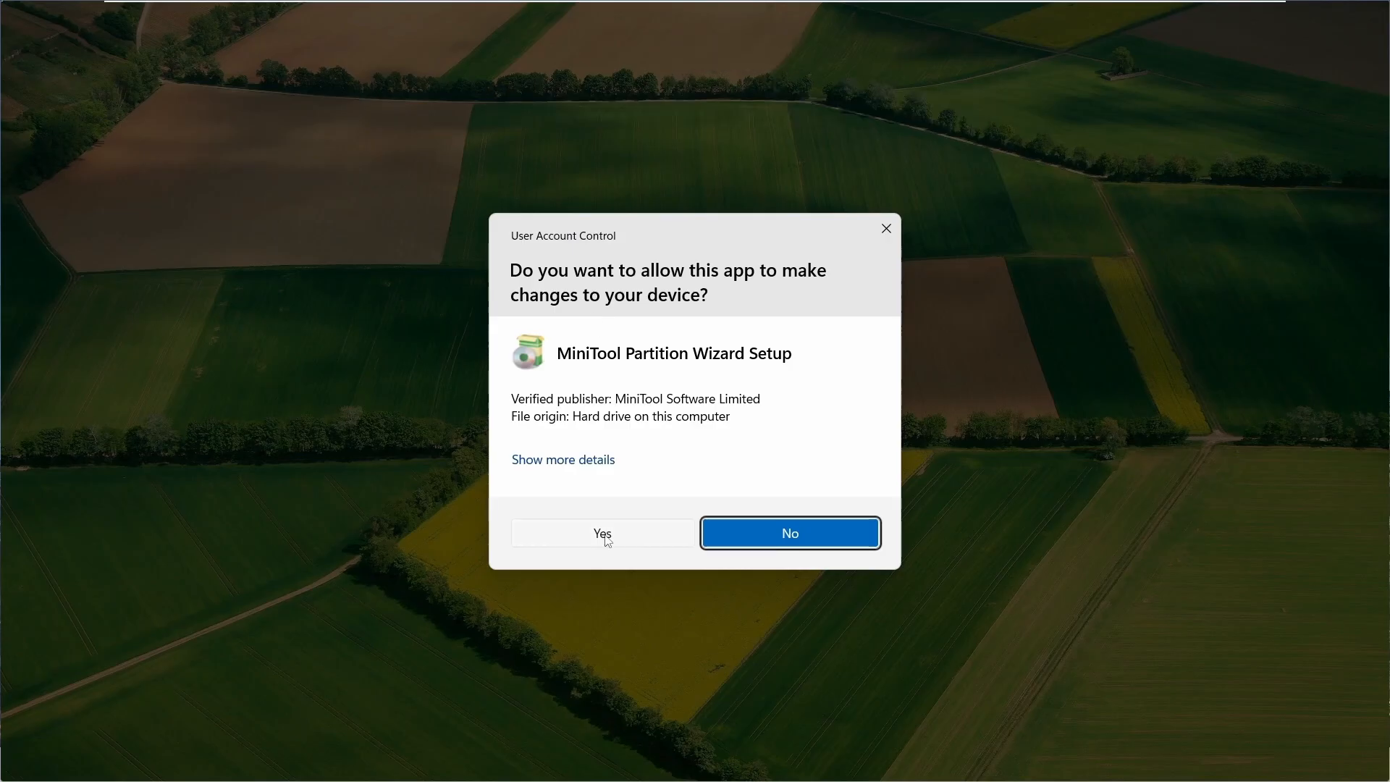
{"action": "left_click", "coordinate": [605, 539]}
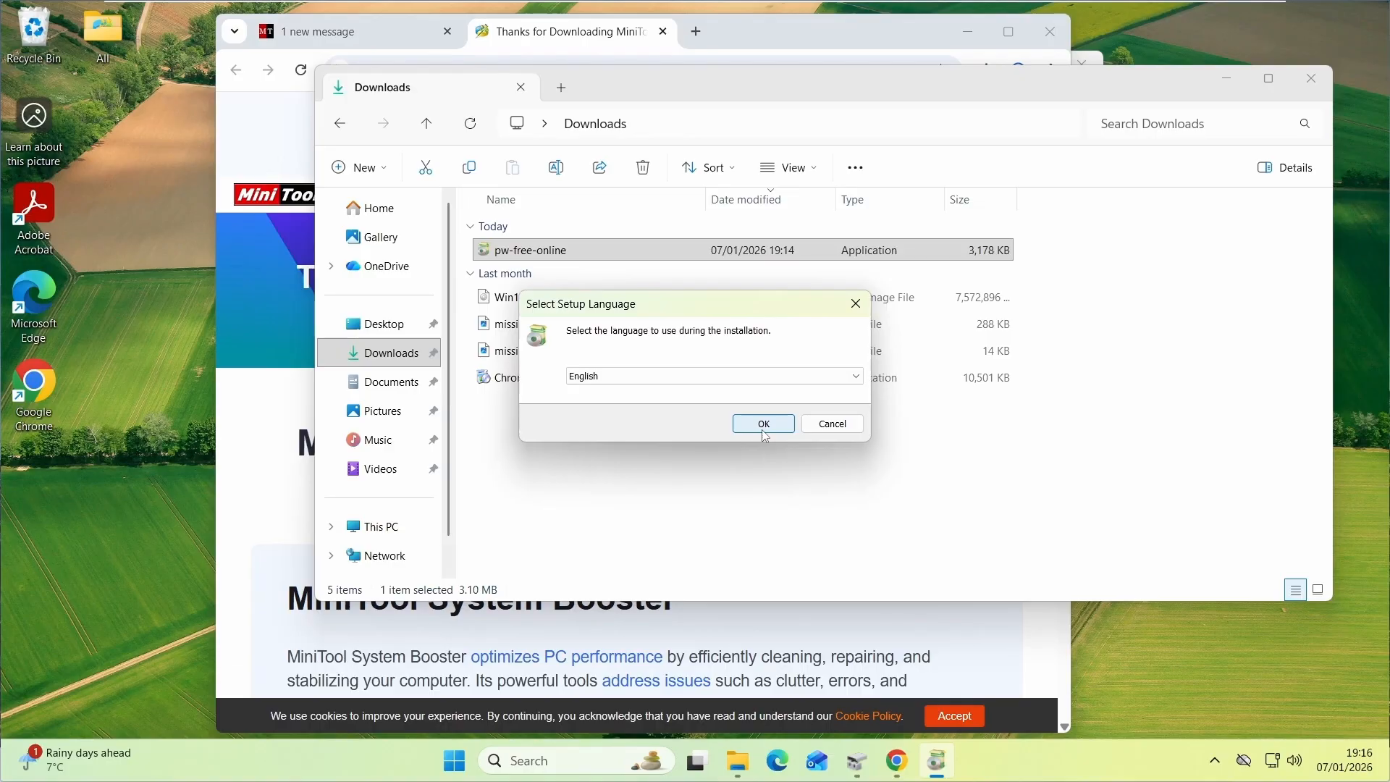
{"action": "left_click", "coordinate": [766, 432]}
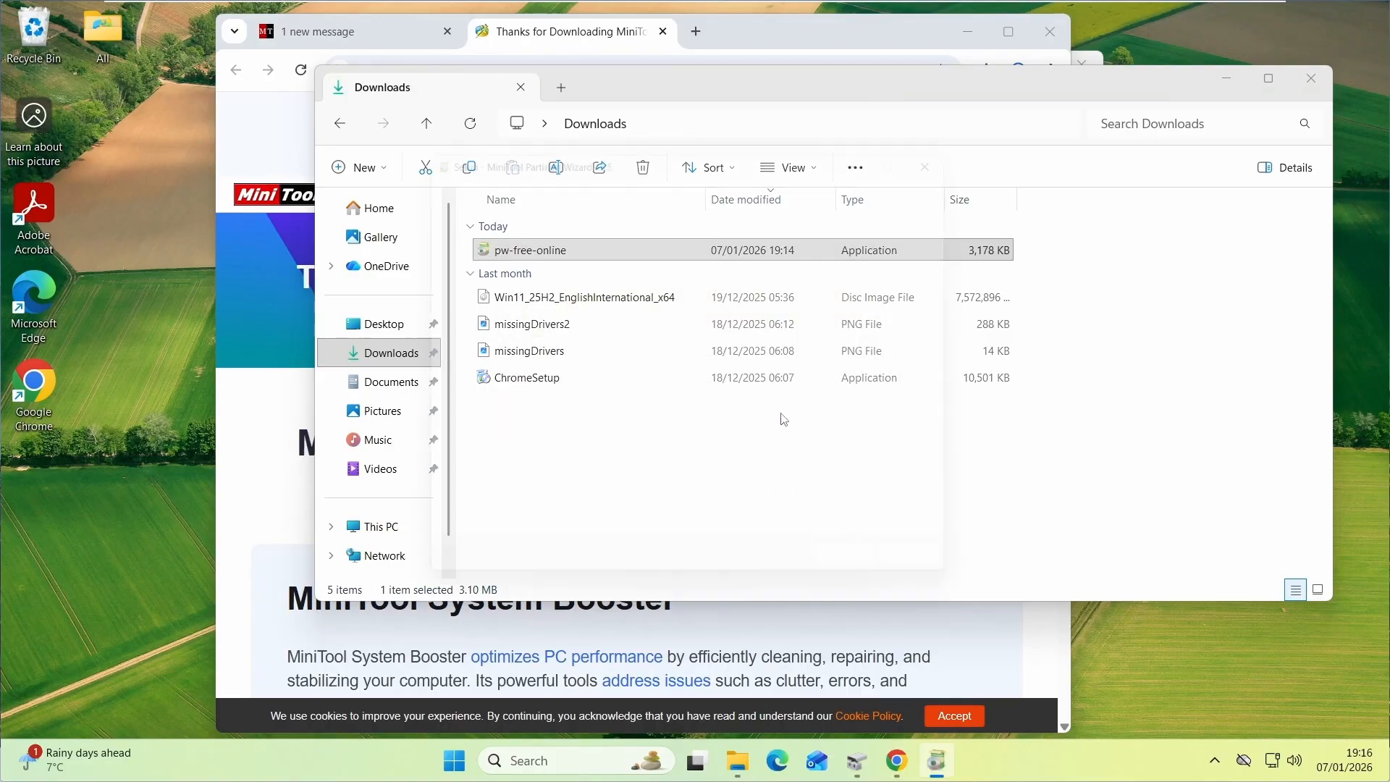
Install MiniTool Partition Wizard without MiniTool ShadowMaker Free into C:\Program Files\MiniTool Partition Wizard 13 and finish setup
{"action": "left_click", "coordinate": [890, 588]}
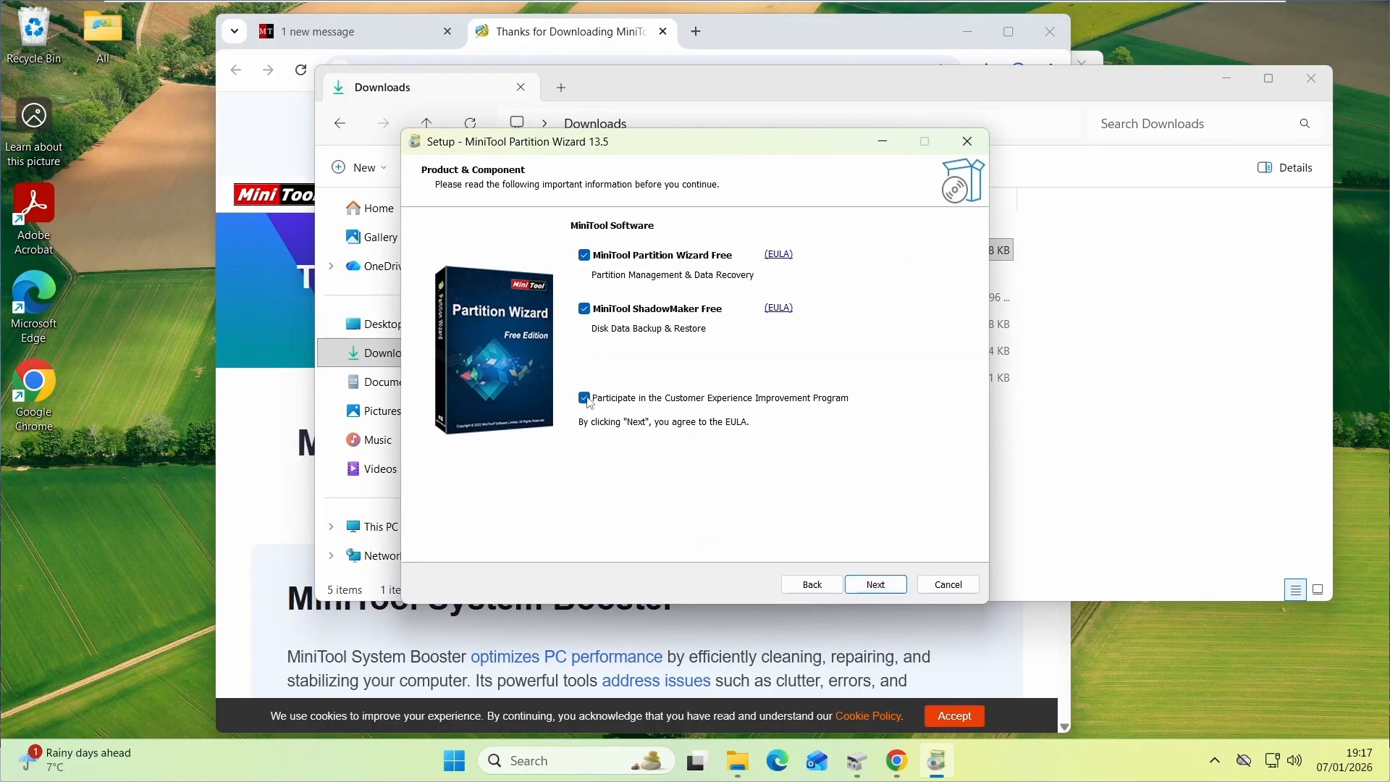
{"action": "left_click", "coordinate": [585, 310]}
{"action": "left_click", "coordinate": [873, 585]}
{"action": "left_click", "coordinate": [873, 586]}
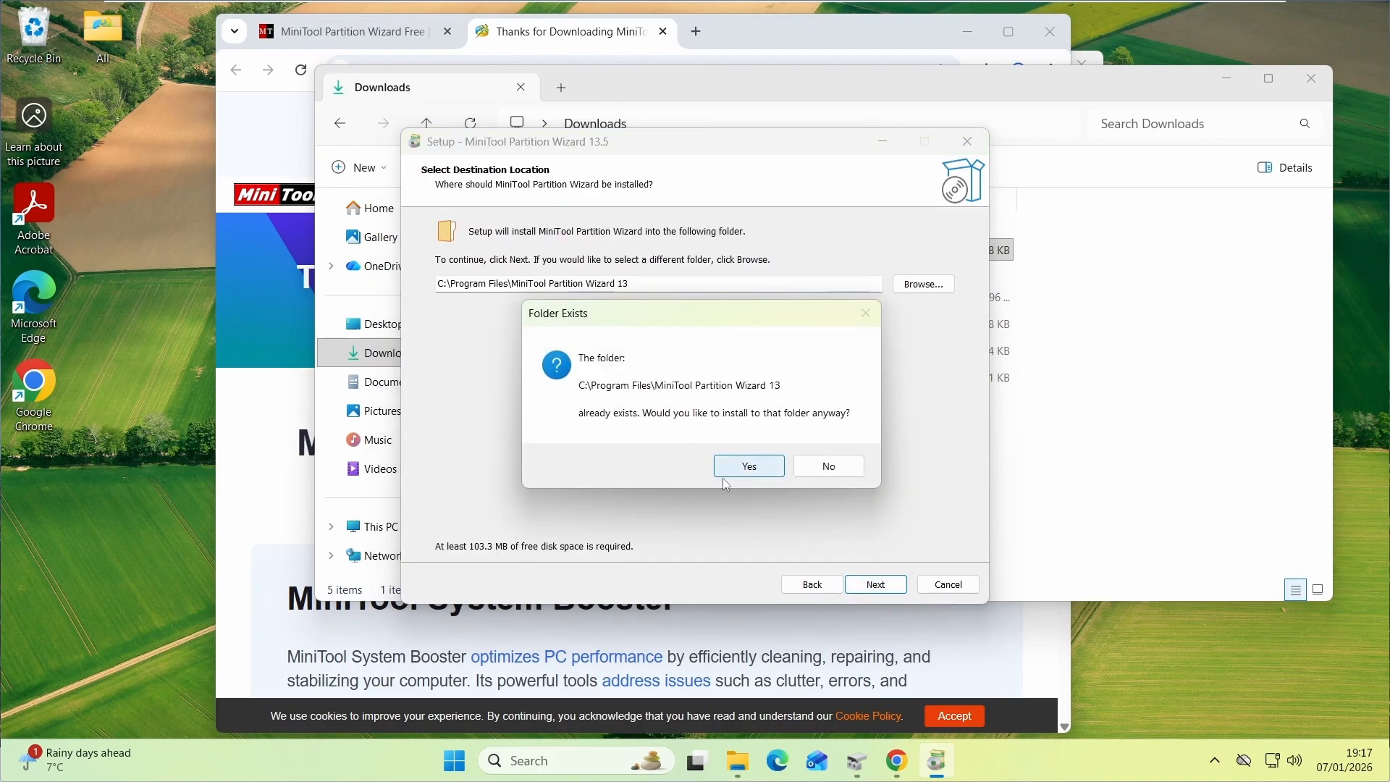
{"action": "left_click", "coordinate": [746, 466]}
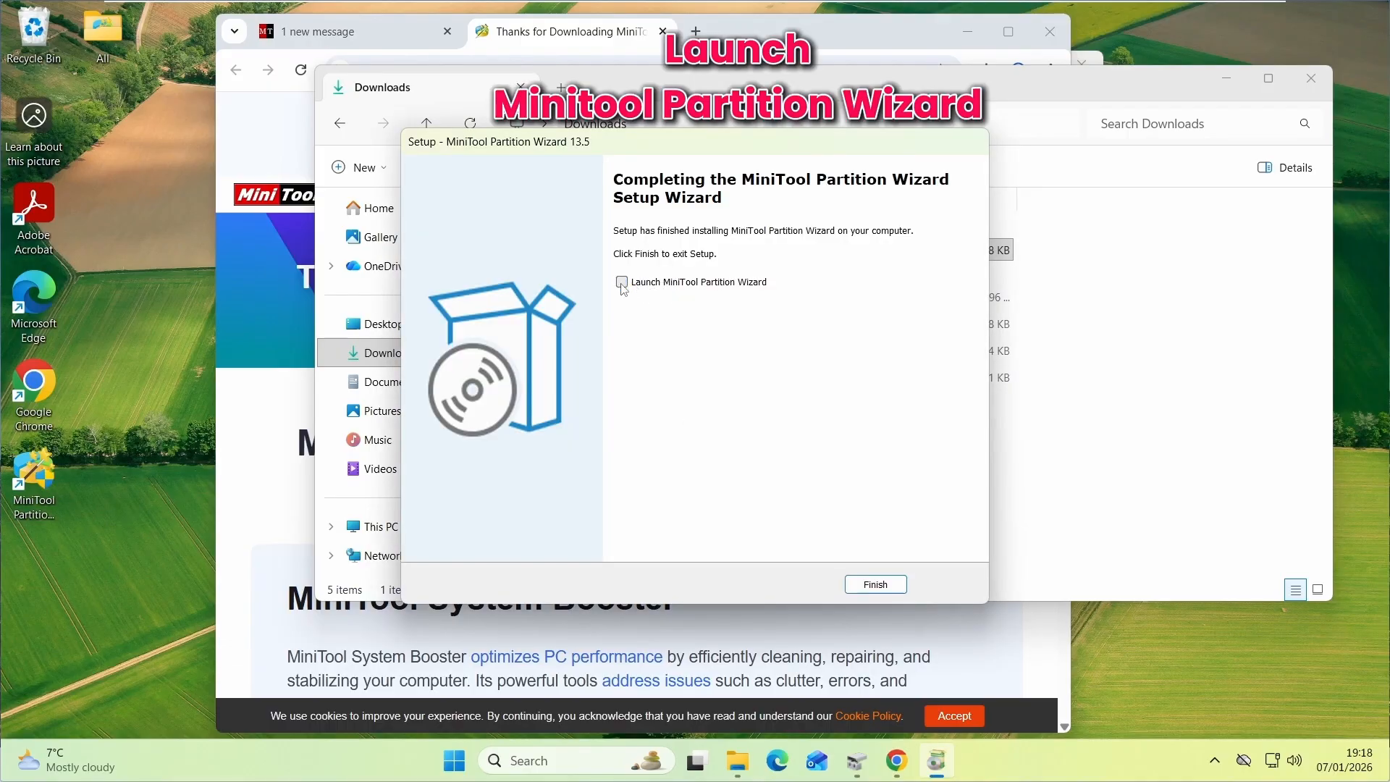
{"action": "key", "text": "Return"}
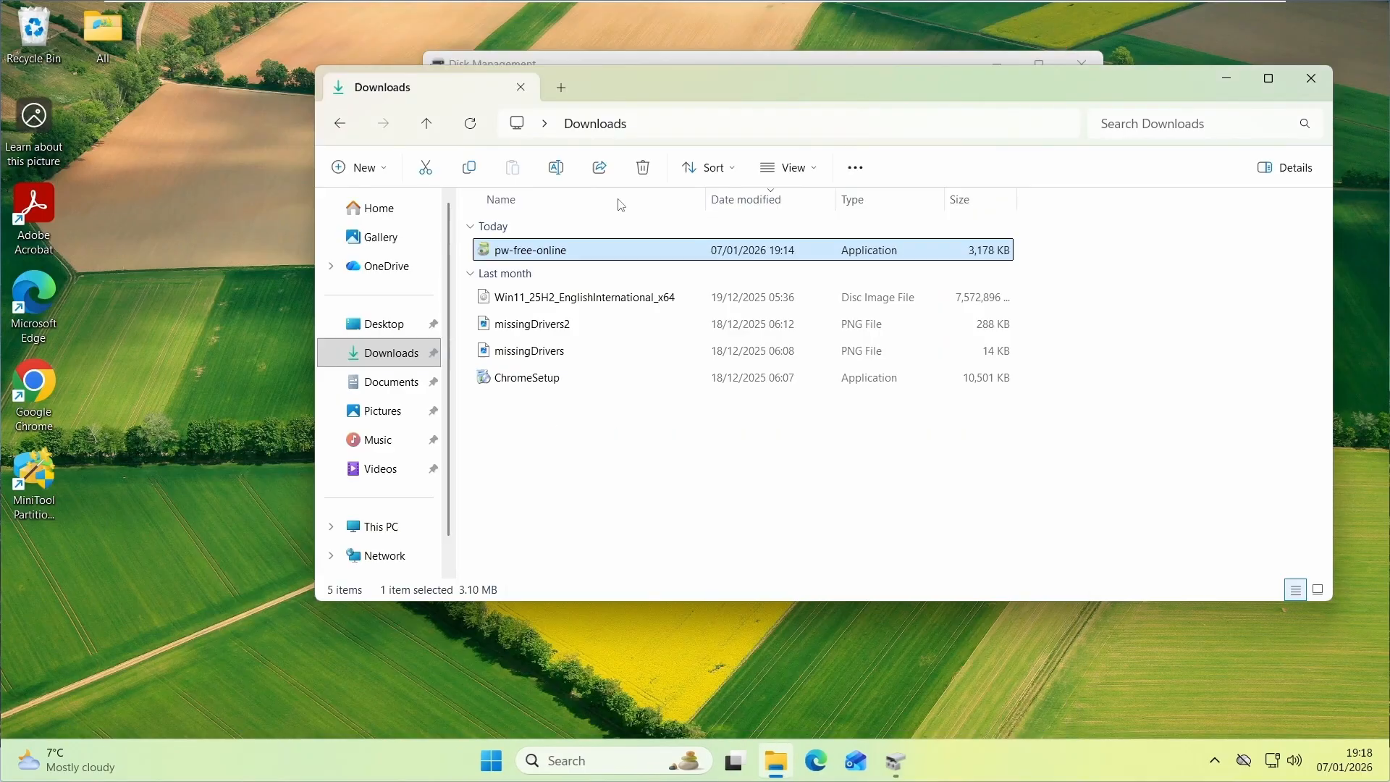
Launch MiniTool Partition Wizard alongside the Disk Management window
{"action": "left_click", "coordinate": [1227, 78]}
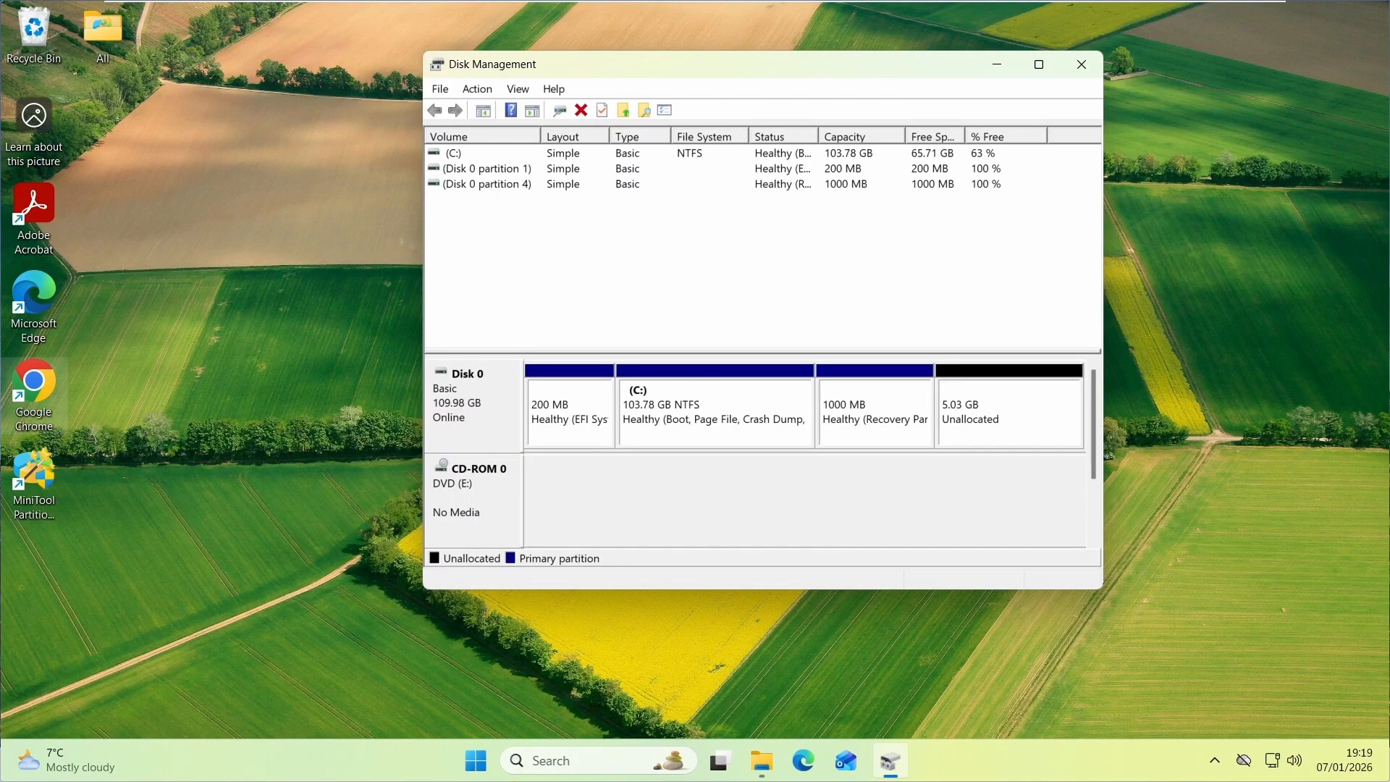
{"action": "left_click", "coordinate": [1084, 721]}
{"action": "left_click", "coordinate": [1376, 497]}
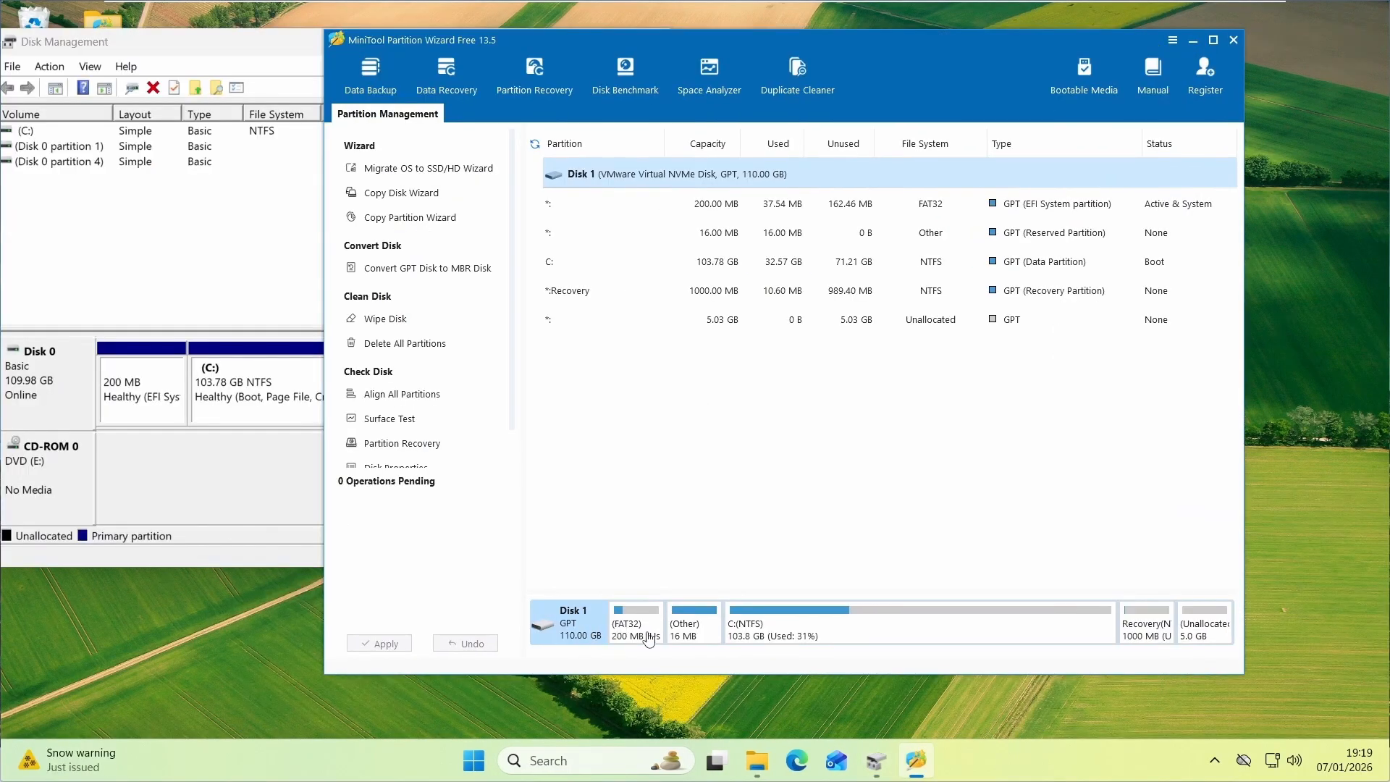
Move the Recovery partition to the end of the disk so the 5.03 GB unallocated space lies before it
{"action": "left_click", "coordinate": [1145, 629]}
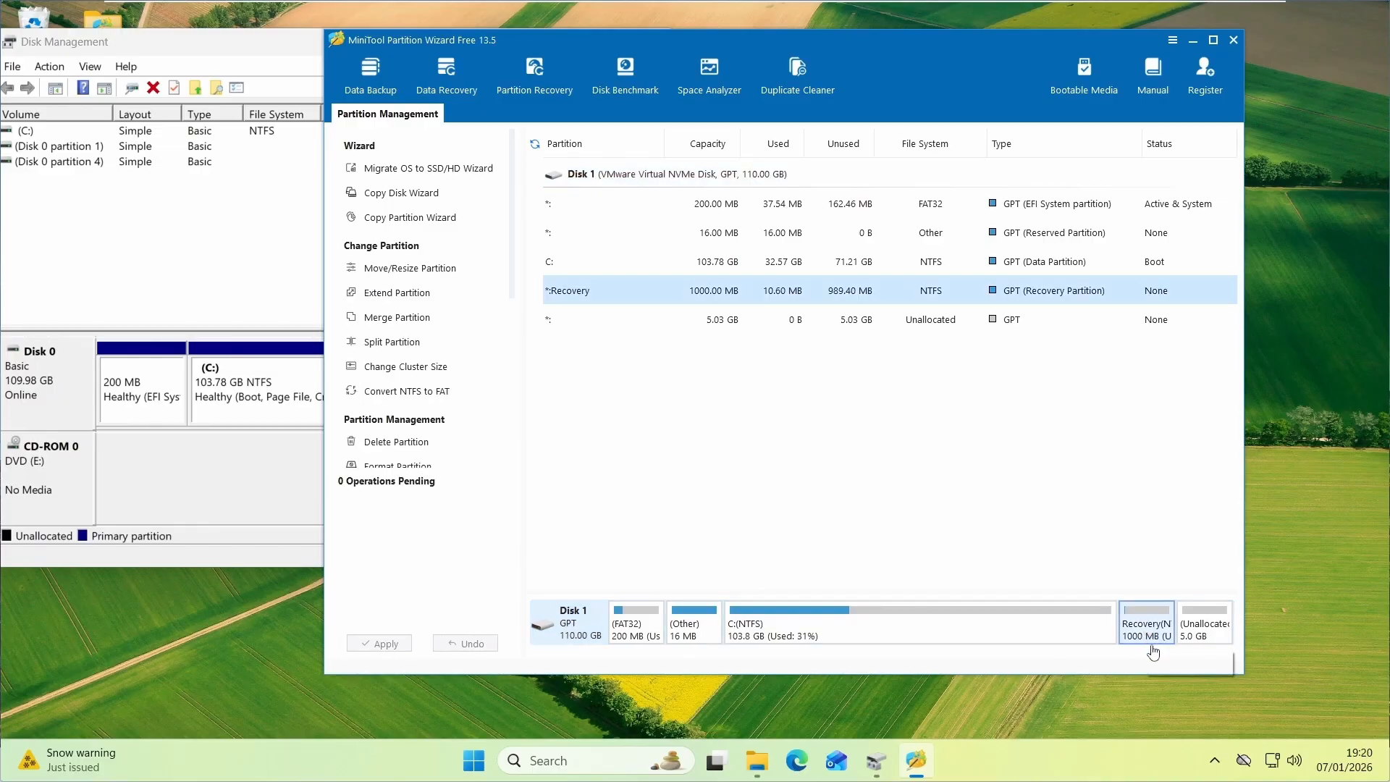
{"action": "right_click", "coordinate": [1151, 634]}
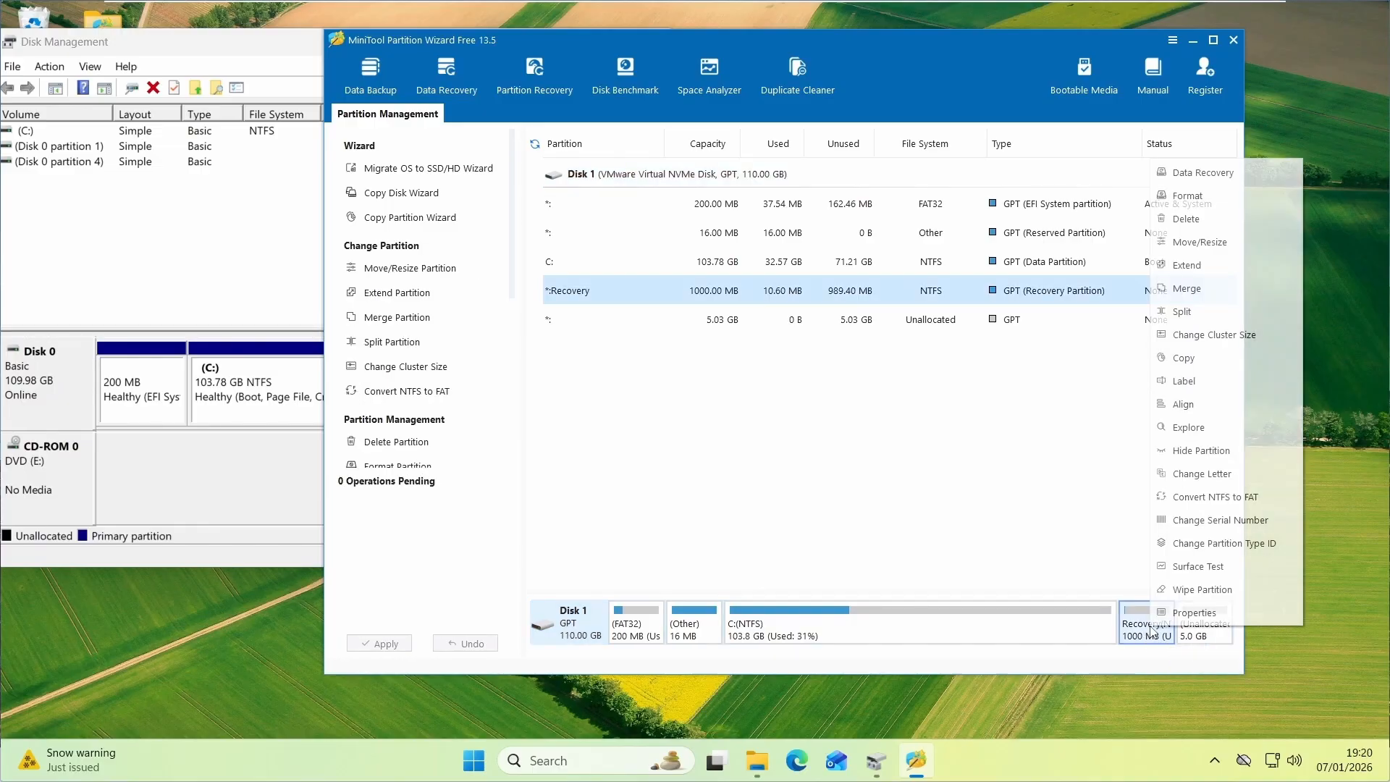
{"action": "left_click", "coordinate": [1190, 245]}
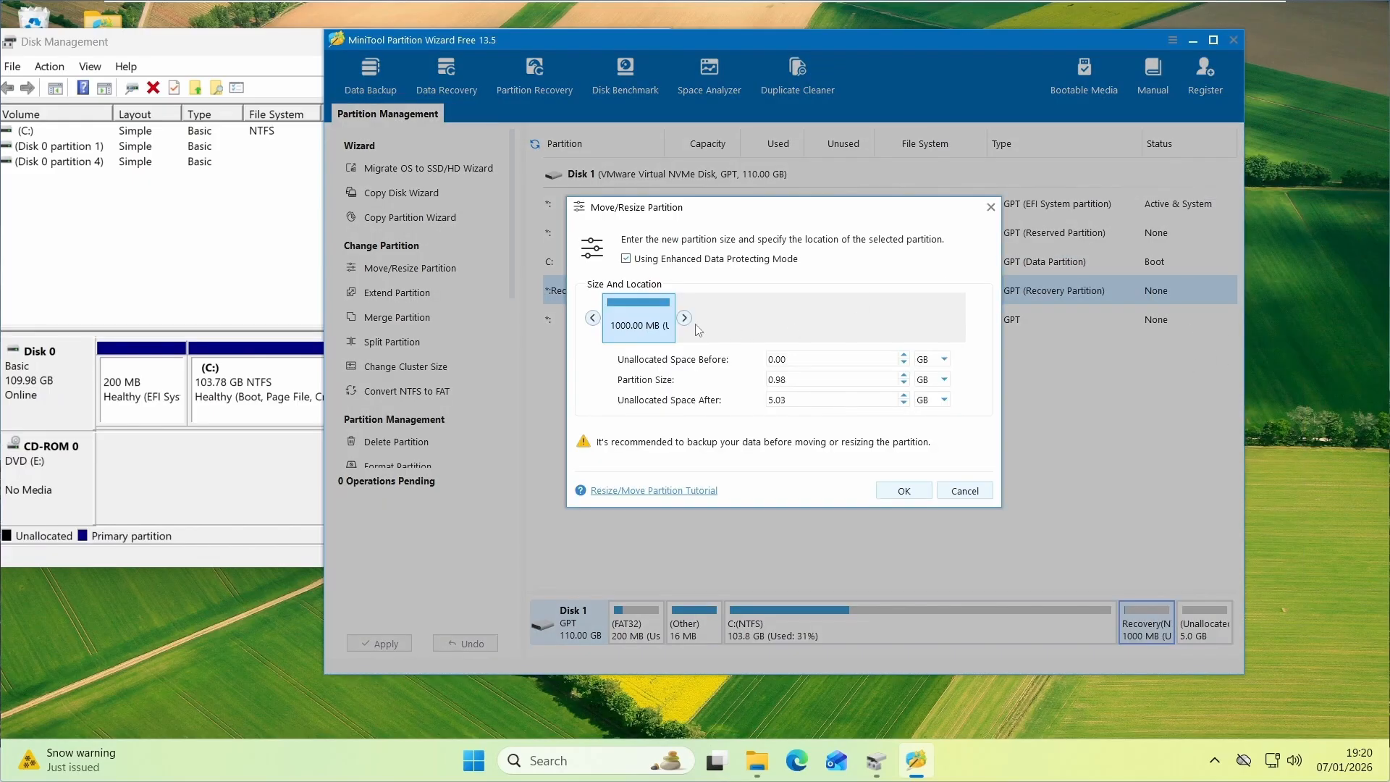
{"action": "left_click_drag", "start_coordinate": [641, 314], "coordinate": [941, 313]}
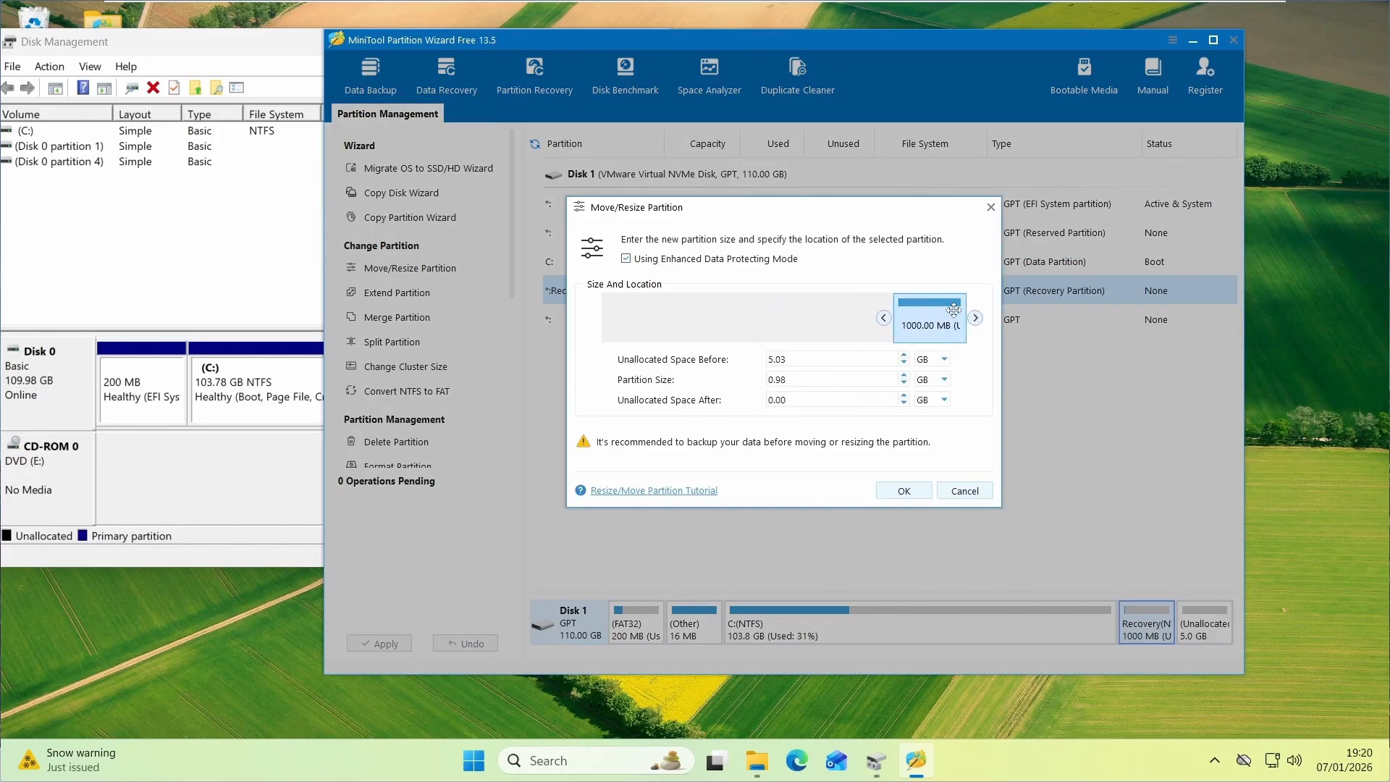
{"action": "left_click", "coordinate": [904, 492]}
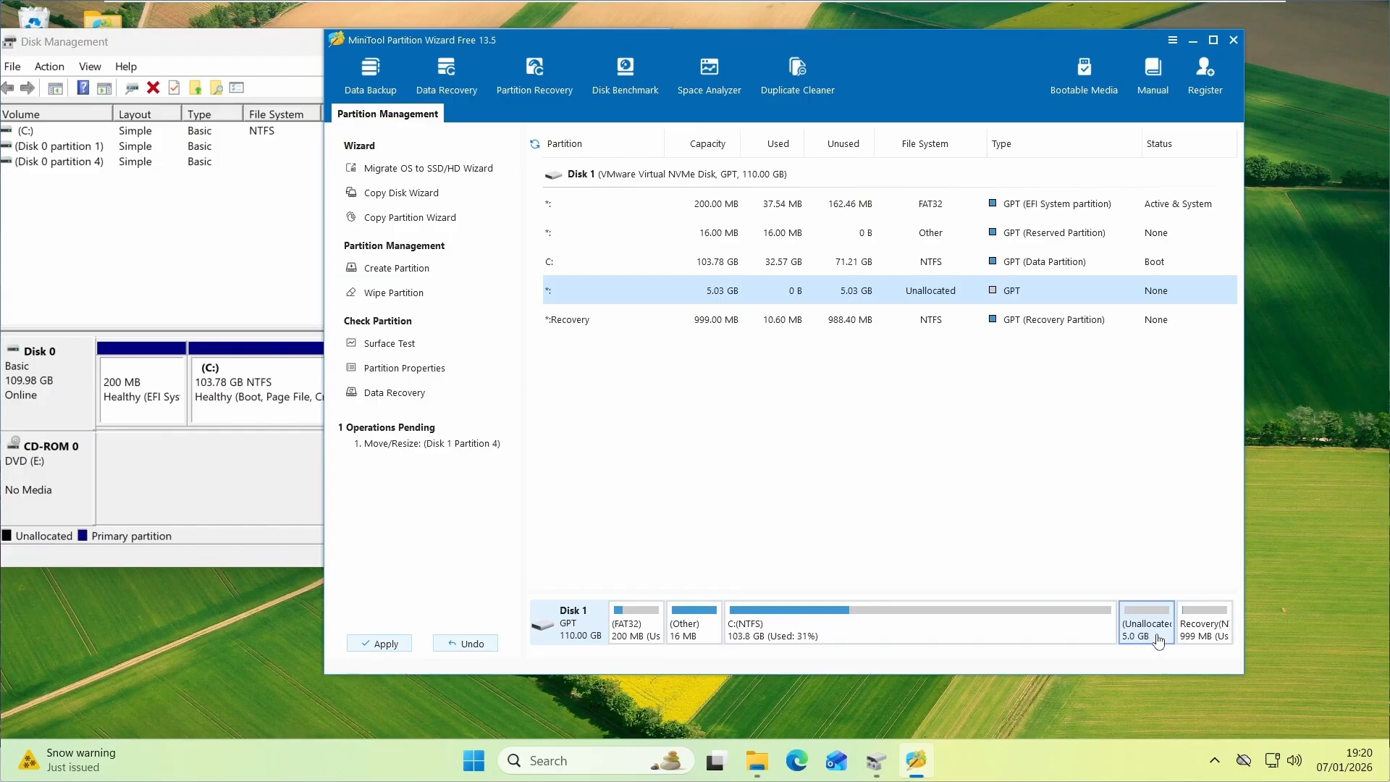
Extend the C: partition using all 5.03 GB of the unallocated space
{"action": "right_click", "coordinate": [885, 634]}
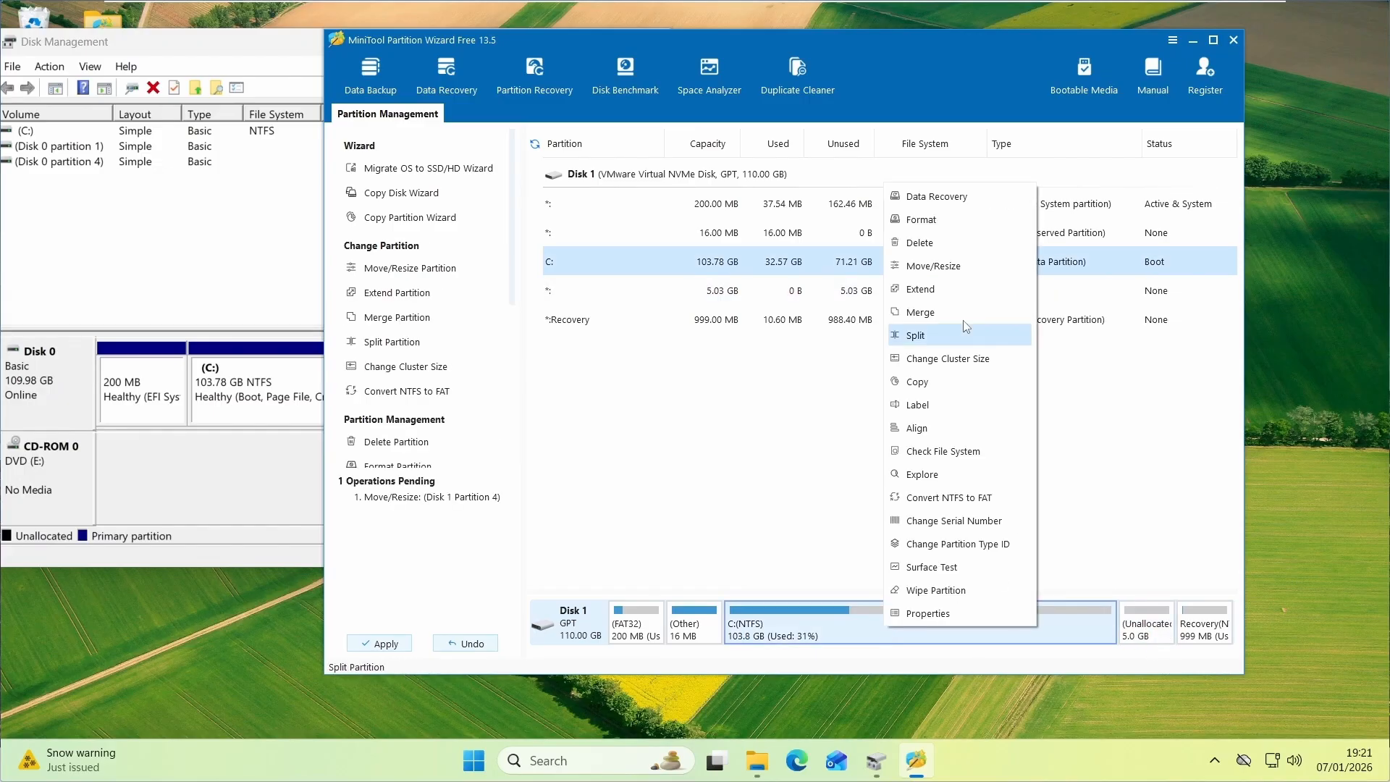
{"action": "left_click", "coordinate": [921, 289]}
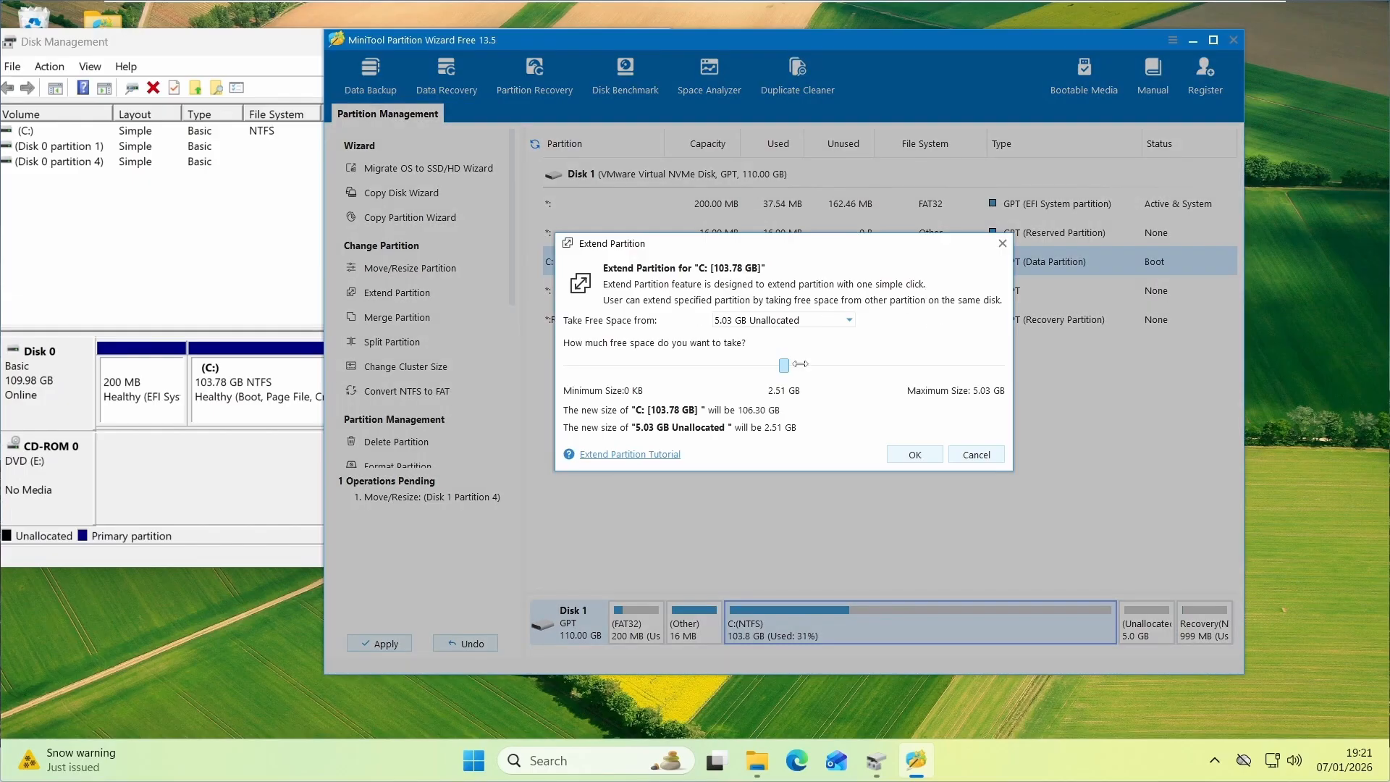
{"action": "left_click", "coordinate": [851, 322]}
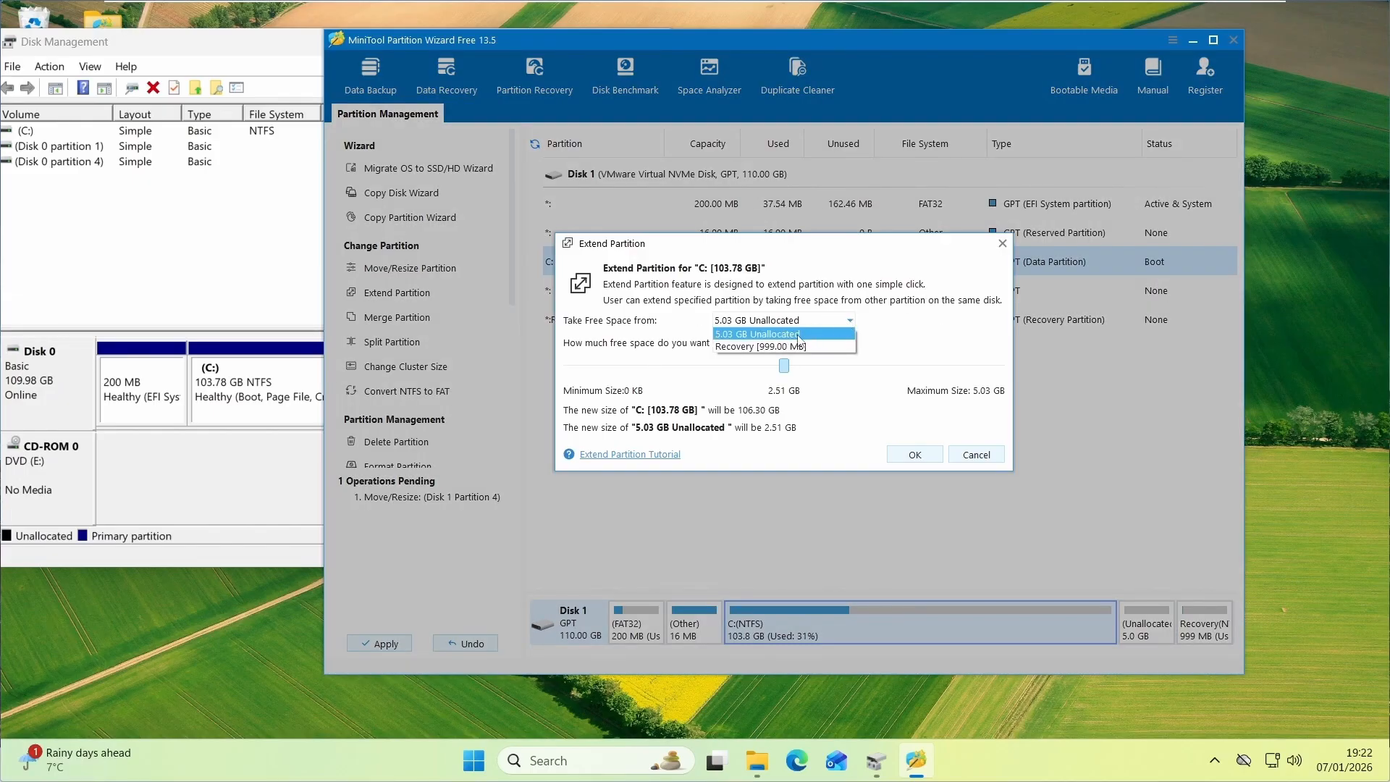
{"action": "left_click", "coordinate": [774, 338]}
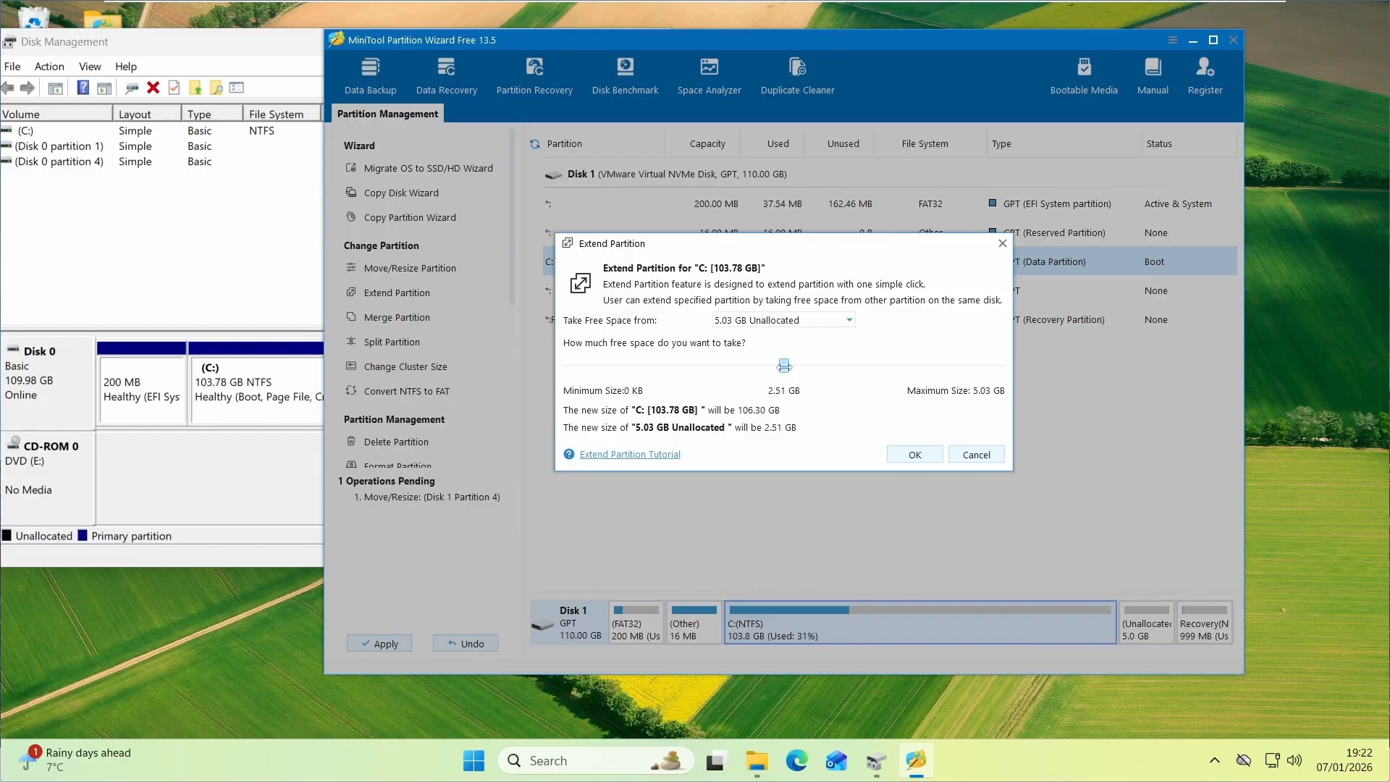
{"action": "left_click_drag", "start_coordinate": [784, 367], "coordinate": [1036, 367]}
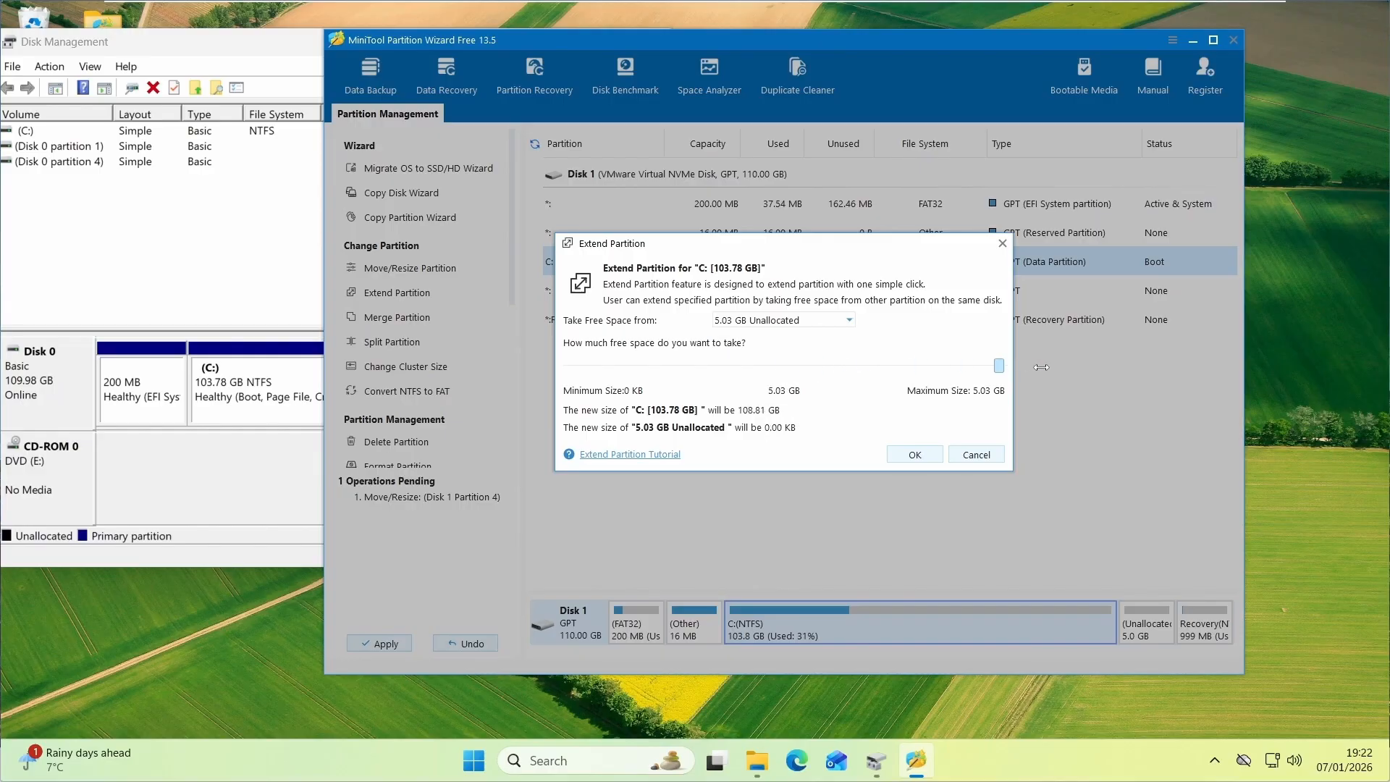
{"action": "left_click", "coordinate": [915, 455]}
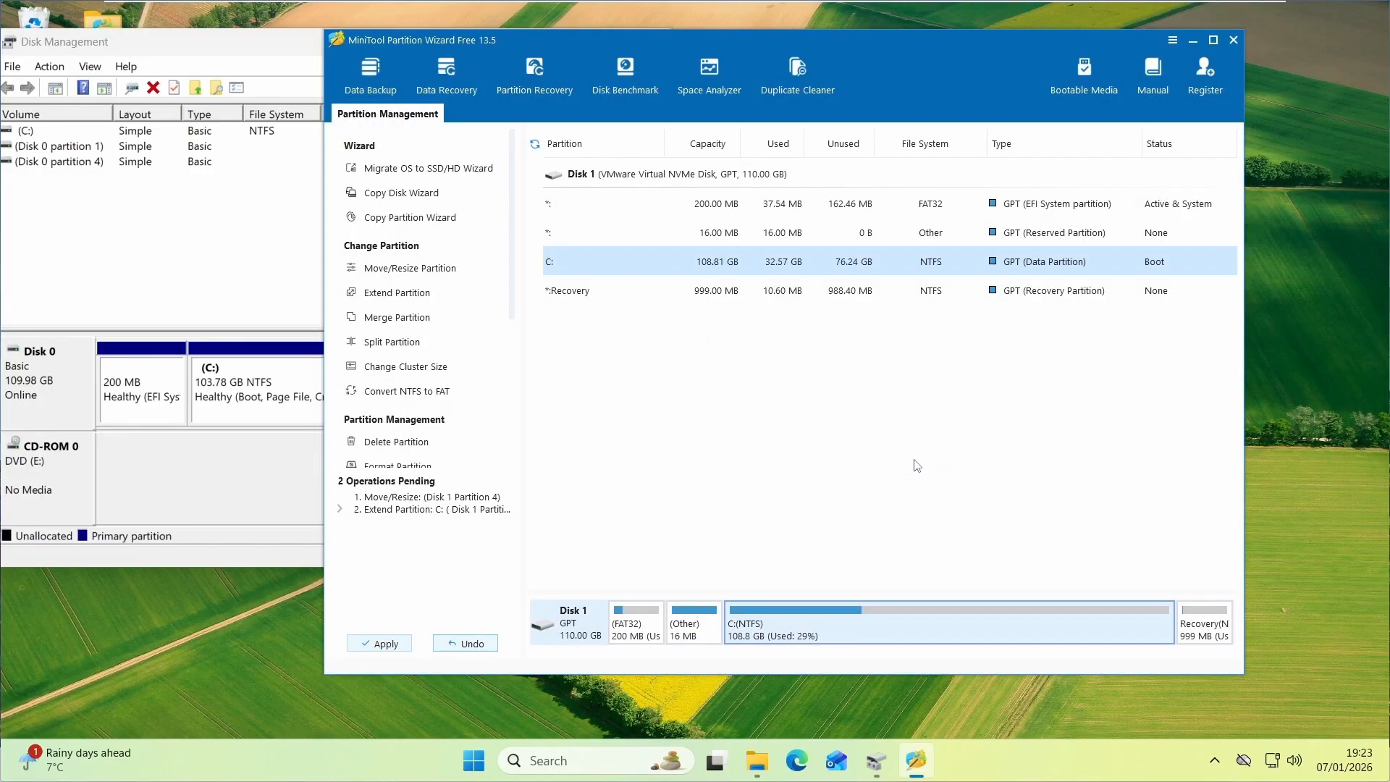
Apply the pending partition operations and check the enlarged C: drive in Disk Management
{"action": "left_click", "coordinate": [379, 645]}
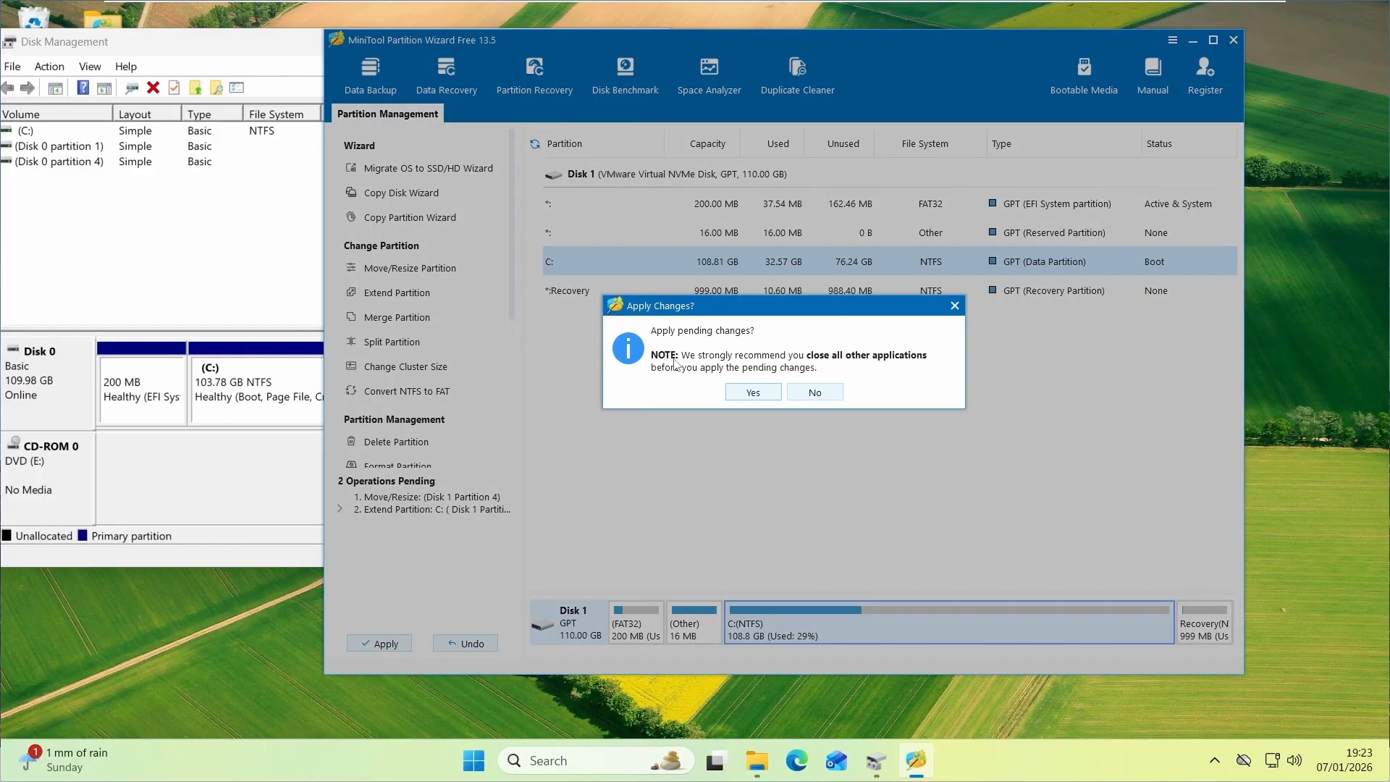
{"action": "left_click", "coordinate": [757, 398]}
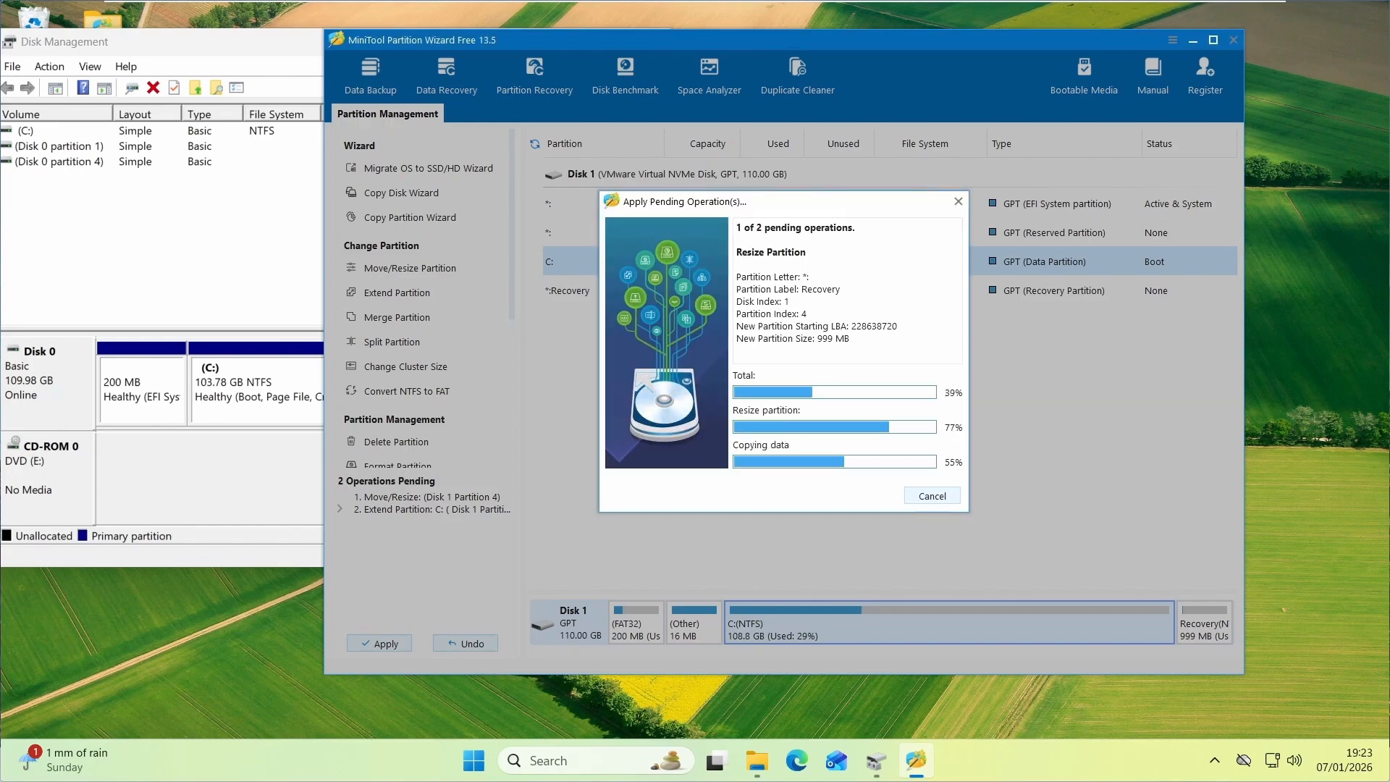
{"action": "left_click", "coordinate": [786, 384]}
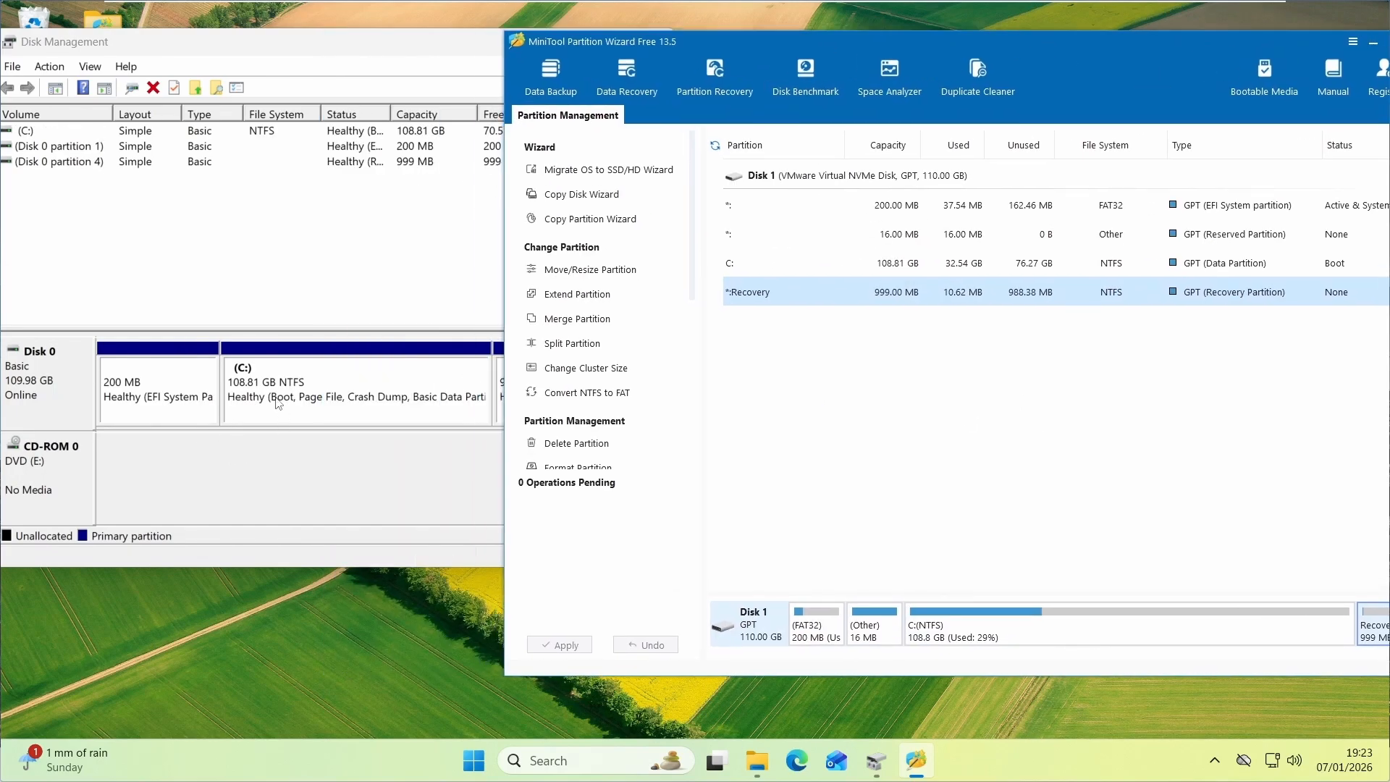
{"action": "left_click", "coordinate": [323, 468]}
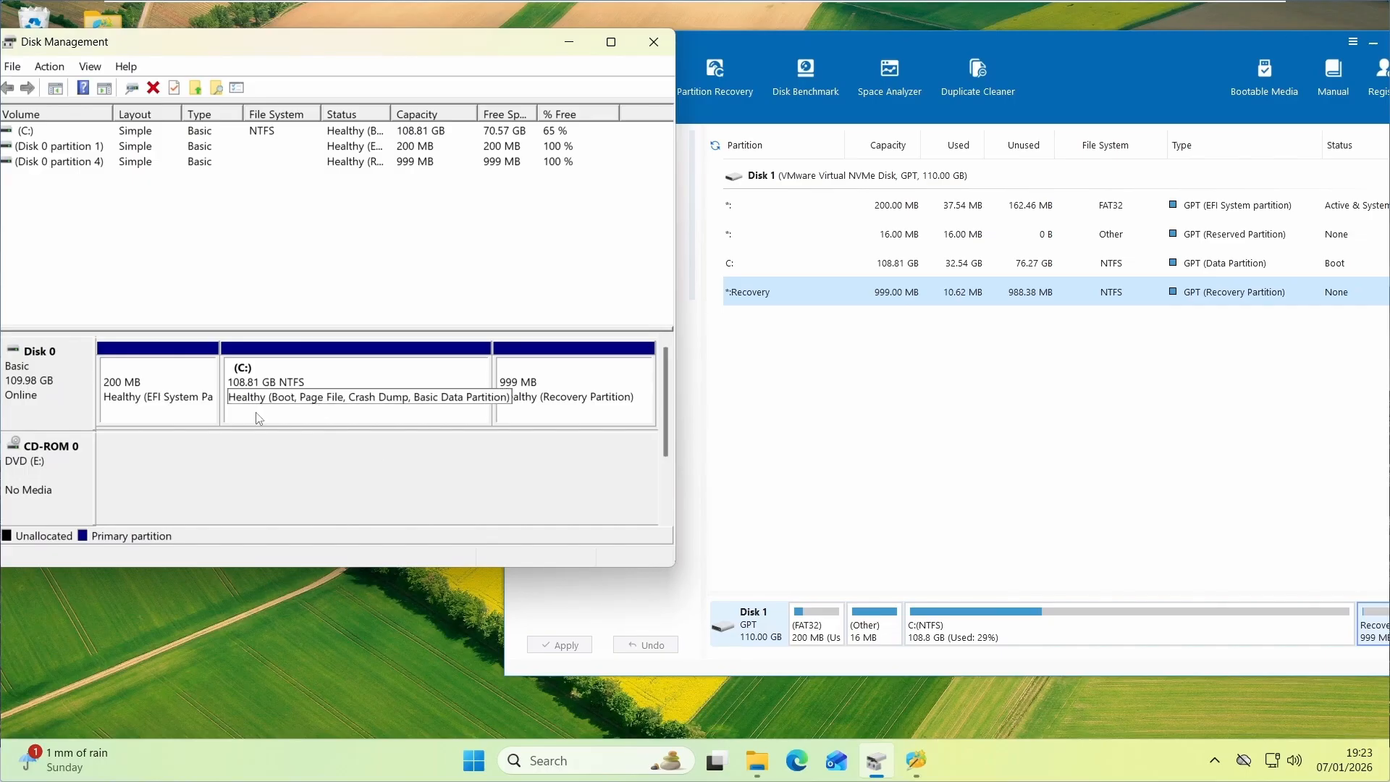